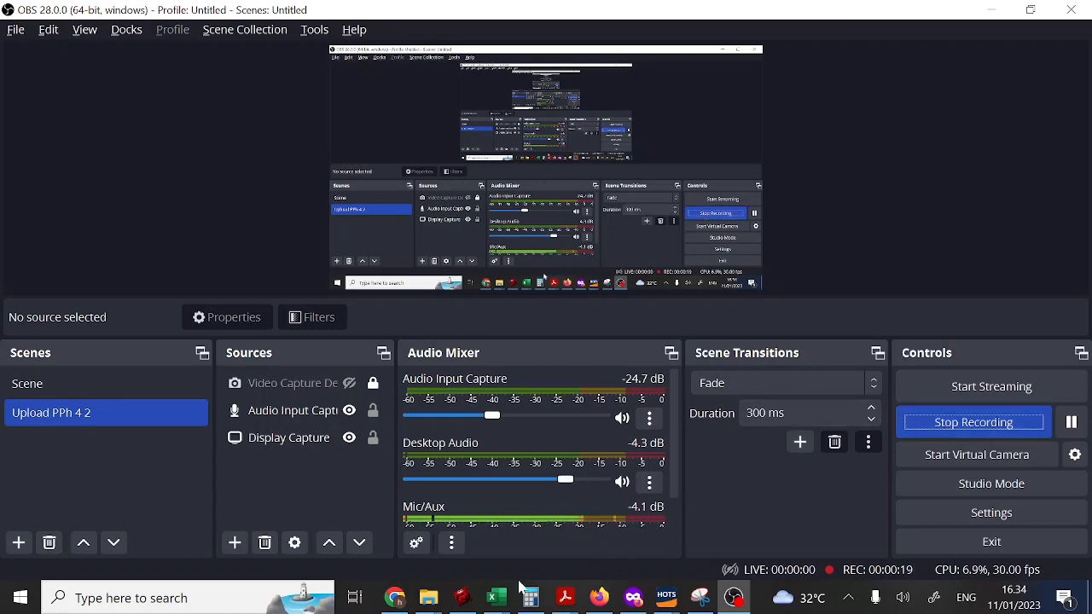
Switch to the Excel rework outline and review the goods receipt and the transfer to the rework division in rows 1 to 3
mouse_move(493, 600)
left_click(999, 529)
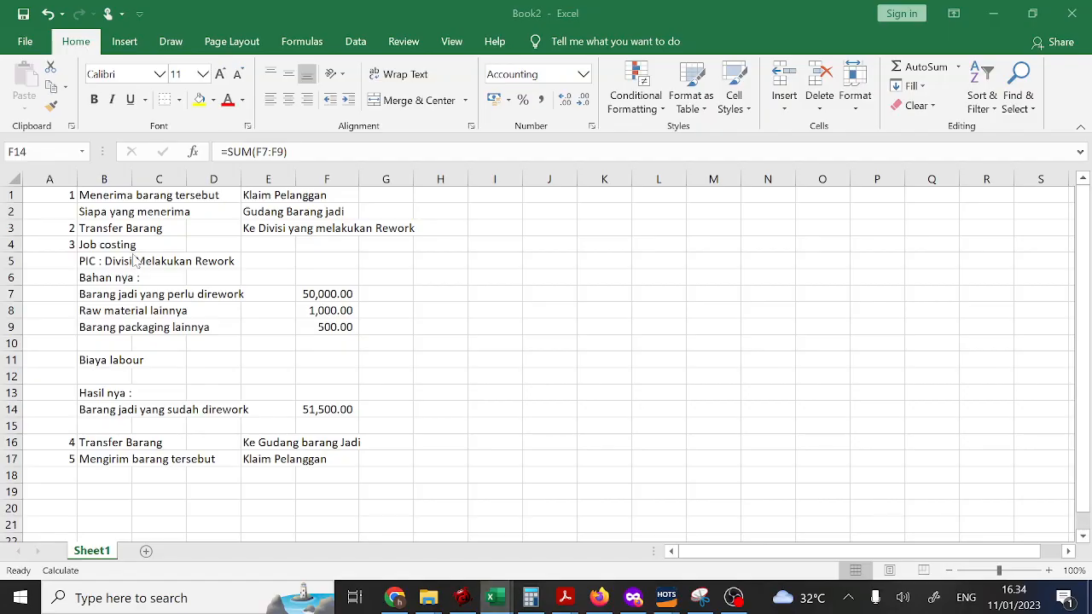
left_click(120, 198)
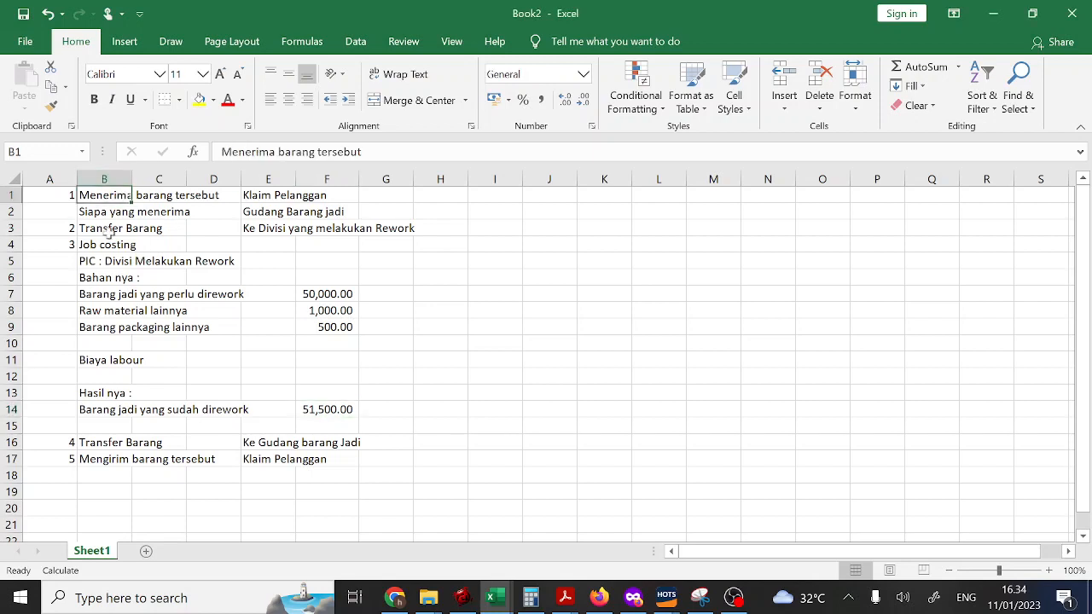
left_click(247, 195)
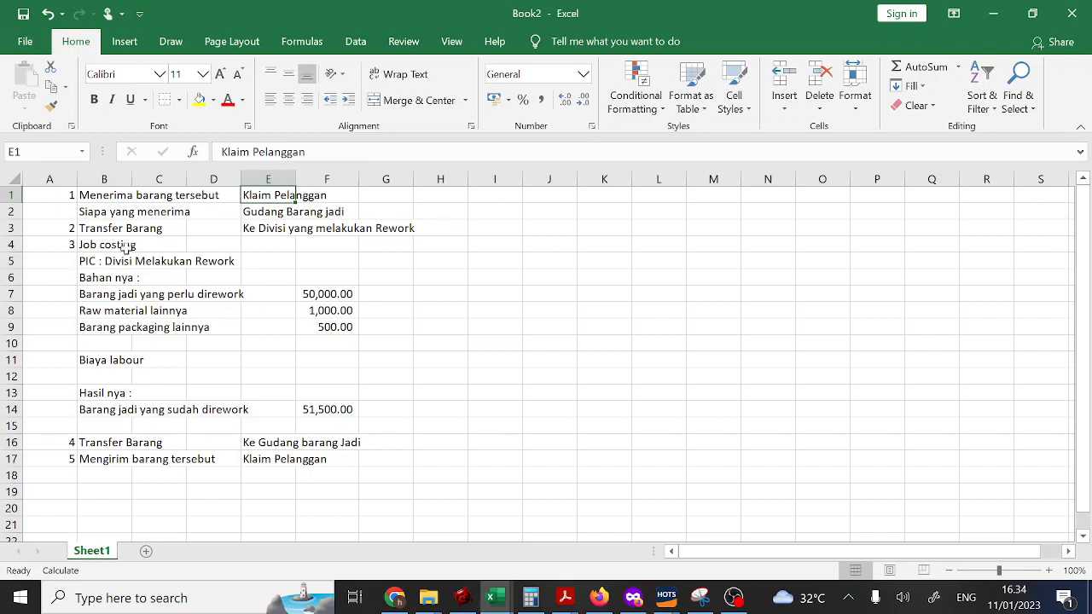
left_click(103, 226)
left_click(244, 211)
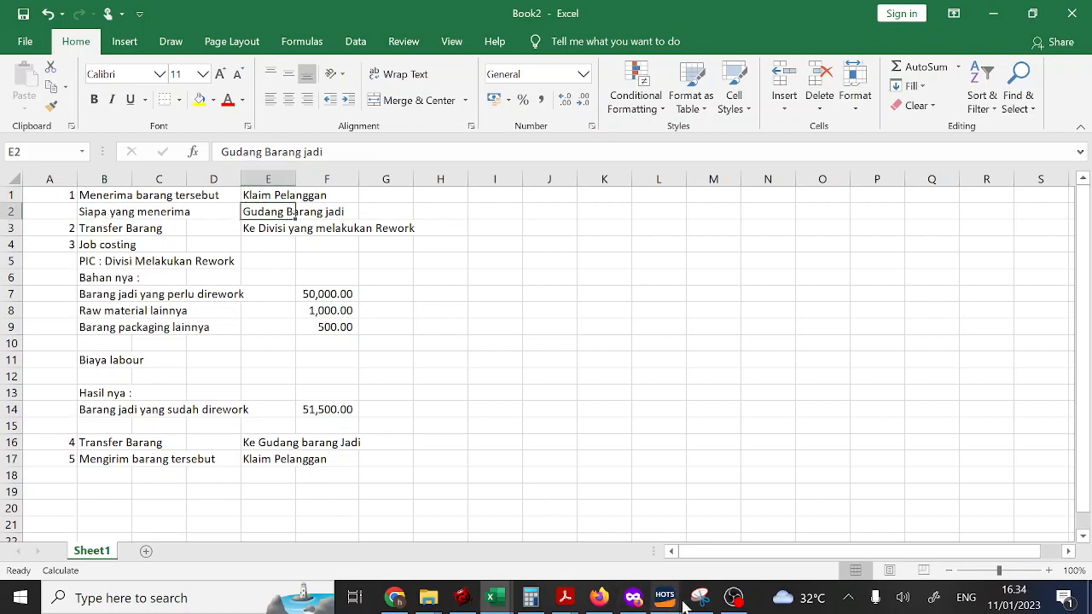
left_click(739, 601)
left_click(736, 599)
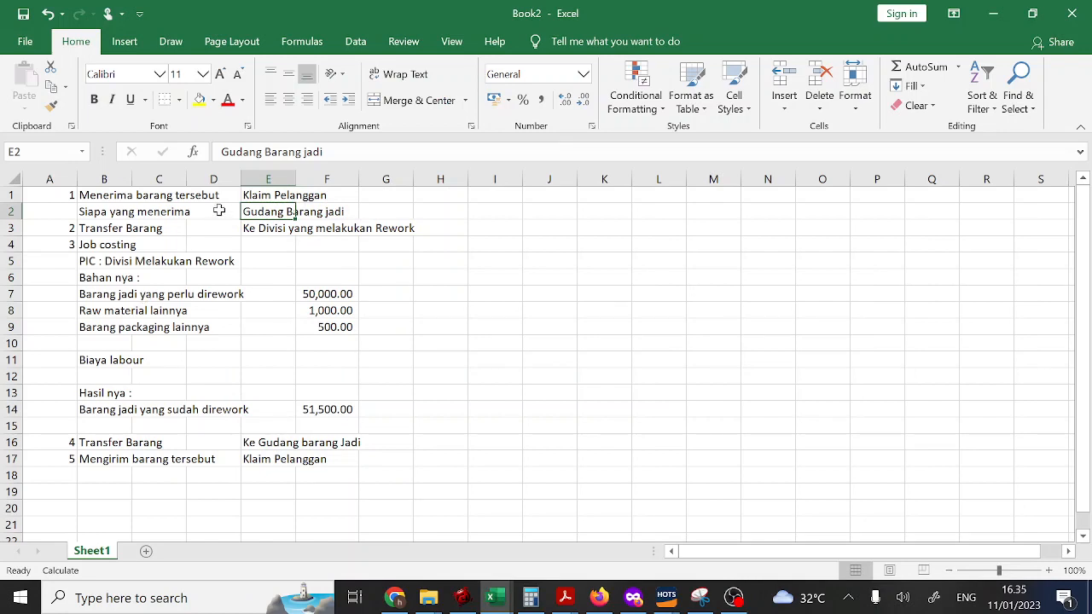
left_click(104, 227)
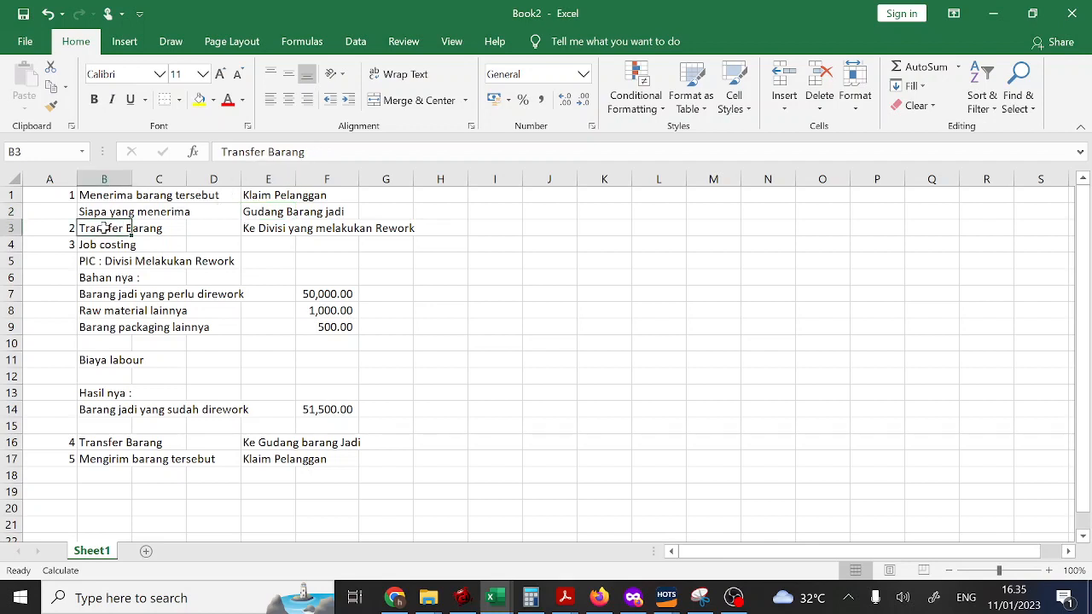
left_click(254, 228)
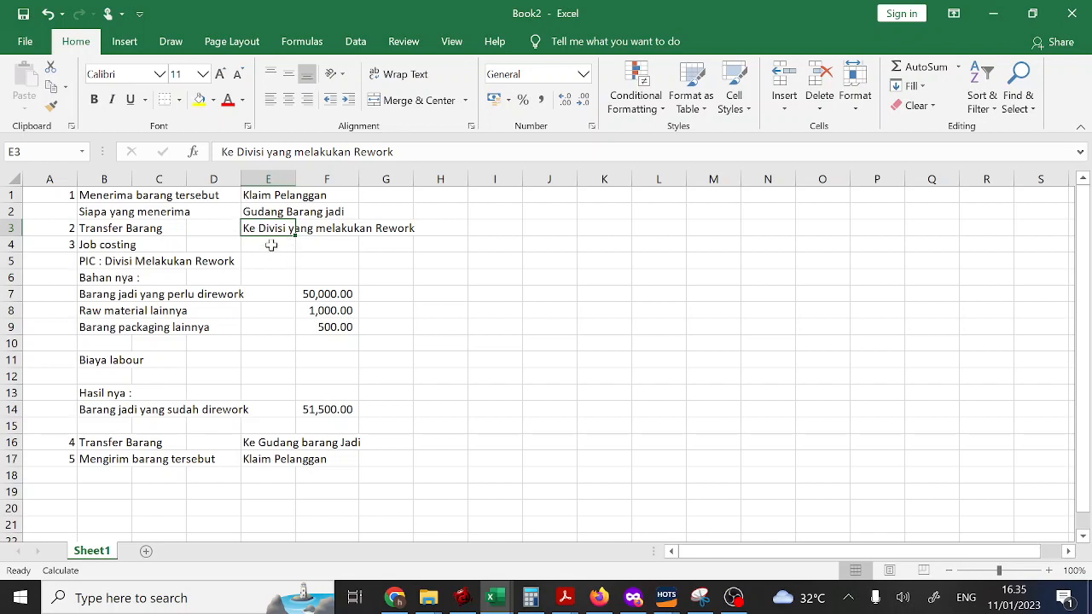
Review the job costing section of the outline, covering its input materials, labour cost and reworked finished goods
left_click(84, 244)
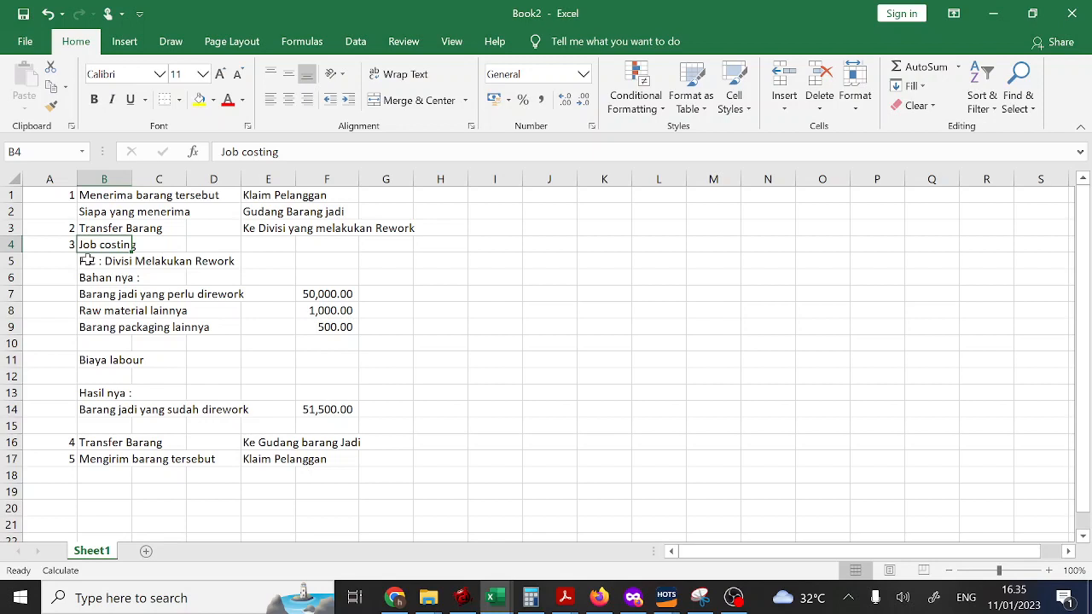
left_click(88, 279)
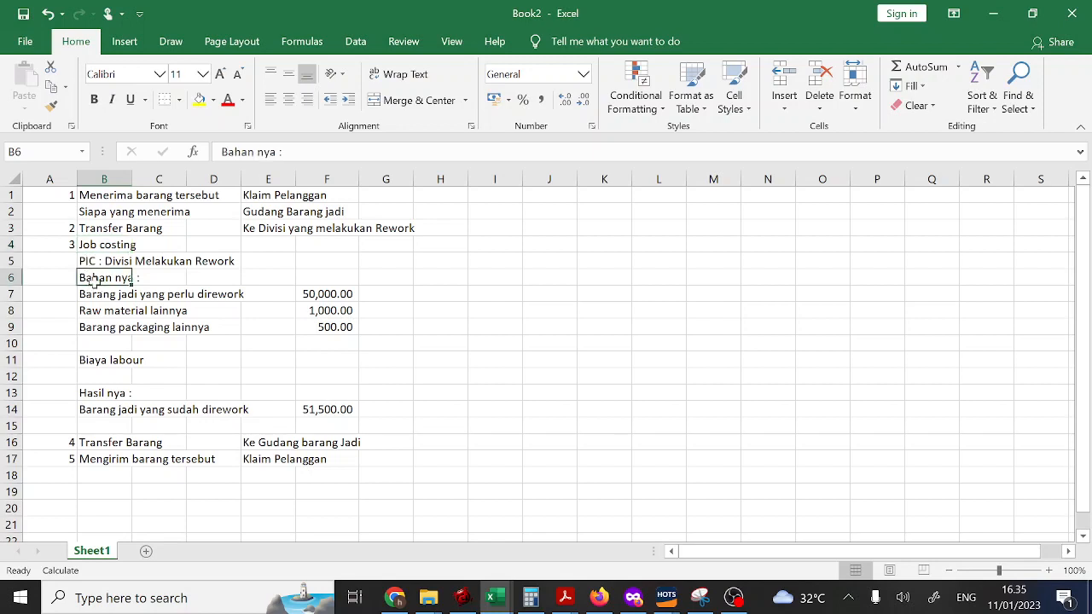
left_click(90, 294)
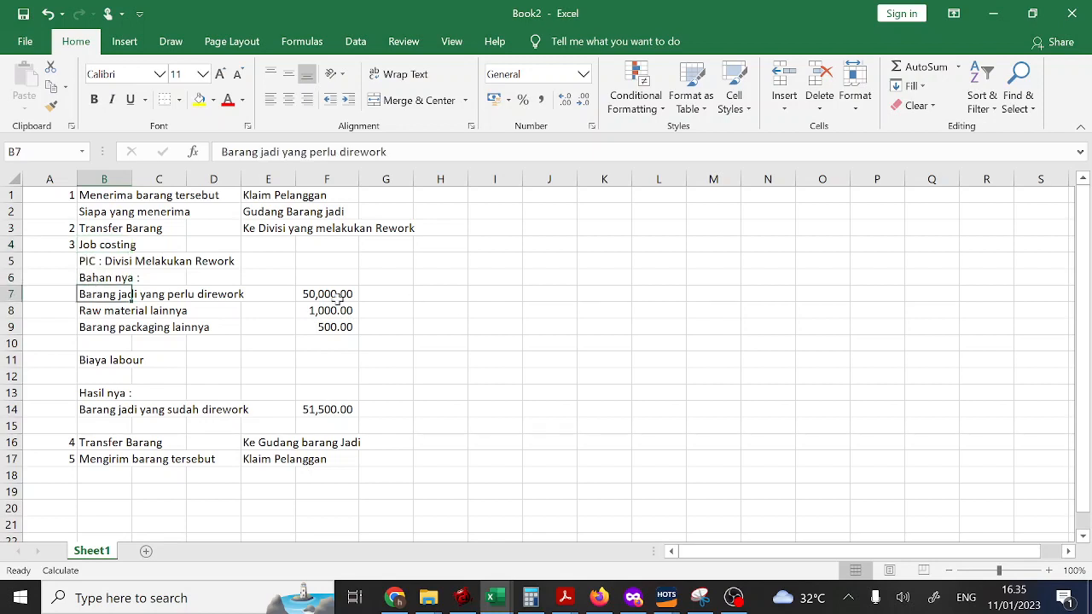
left_click(100, 312)
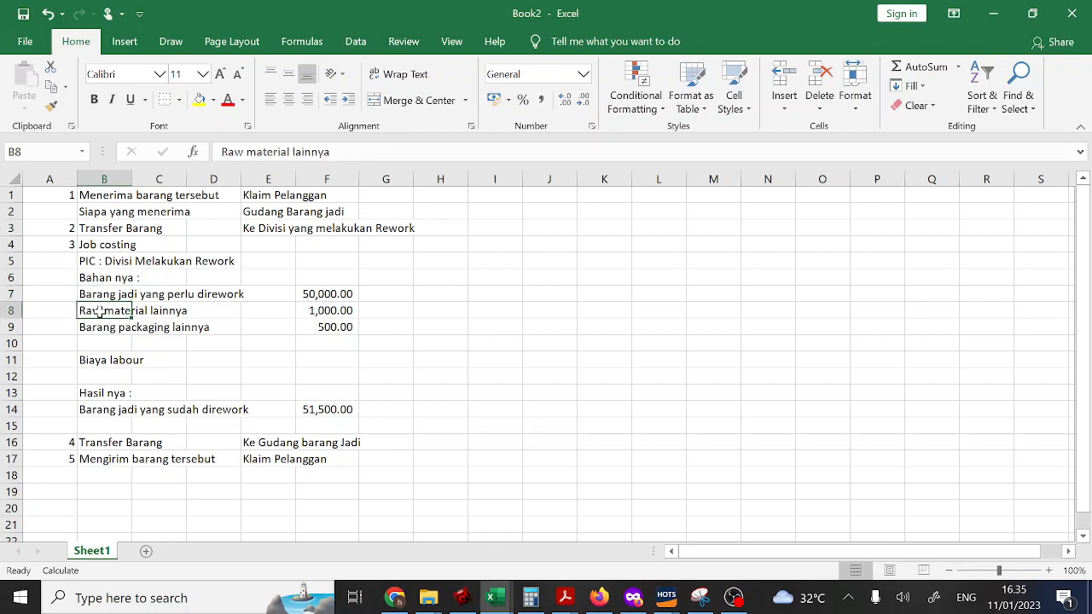
left_click(88, 327)
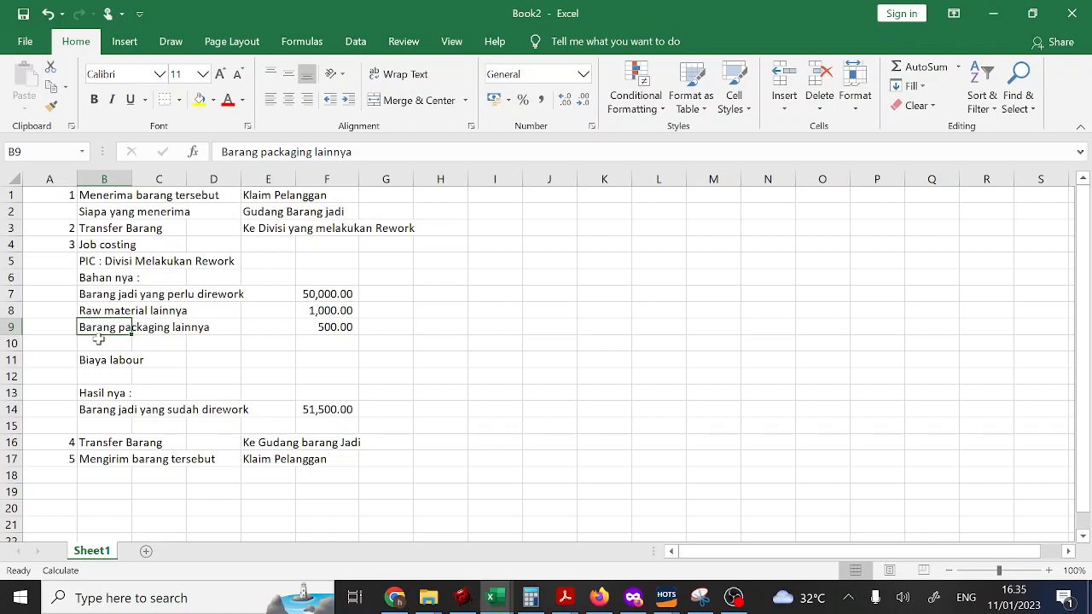
left_click(86, 360)
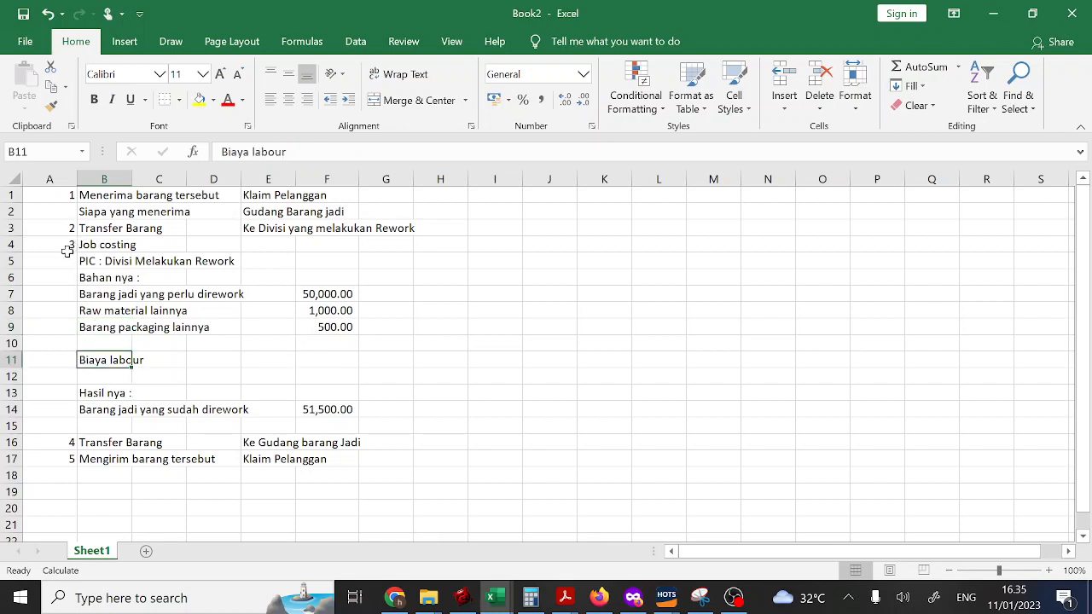
left_click(82, 410)
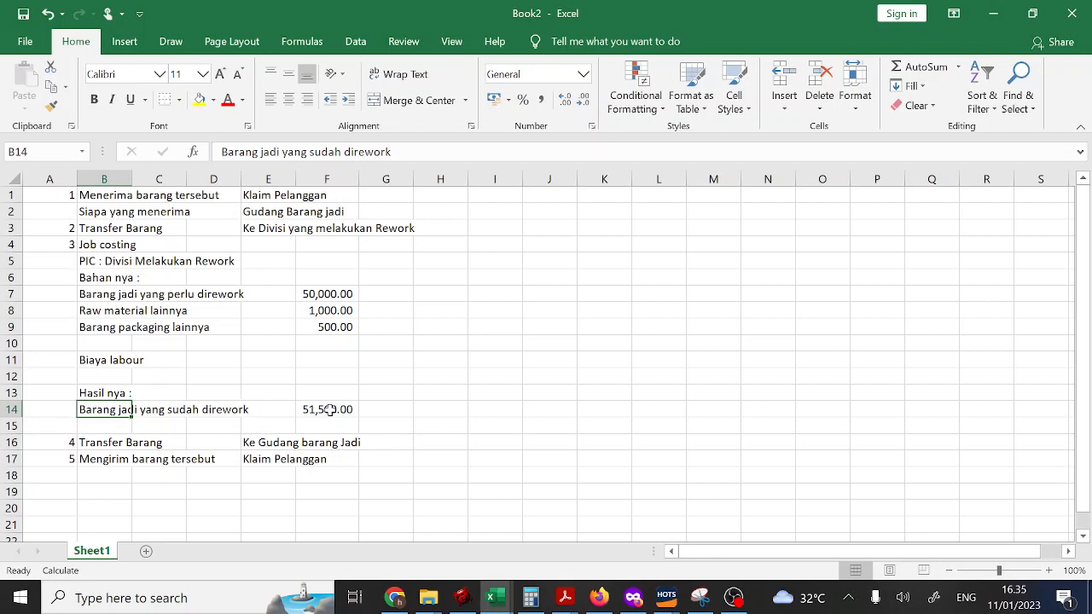
Highlight cells B7 and B14, the finished goods before and after rework, in yellow
left_click(94, 293)
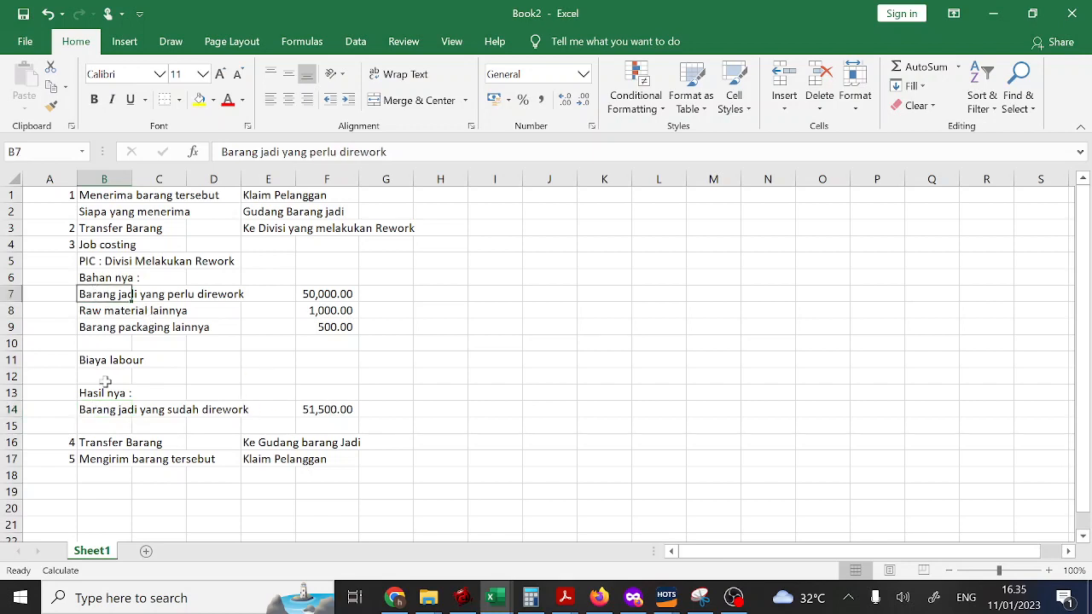
left_click(99, 410, "ctrl")
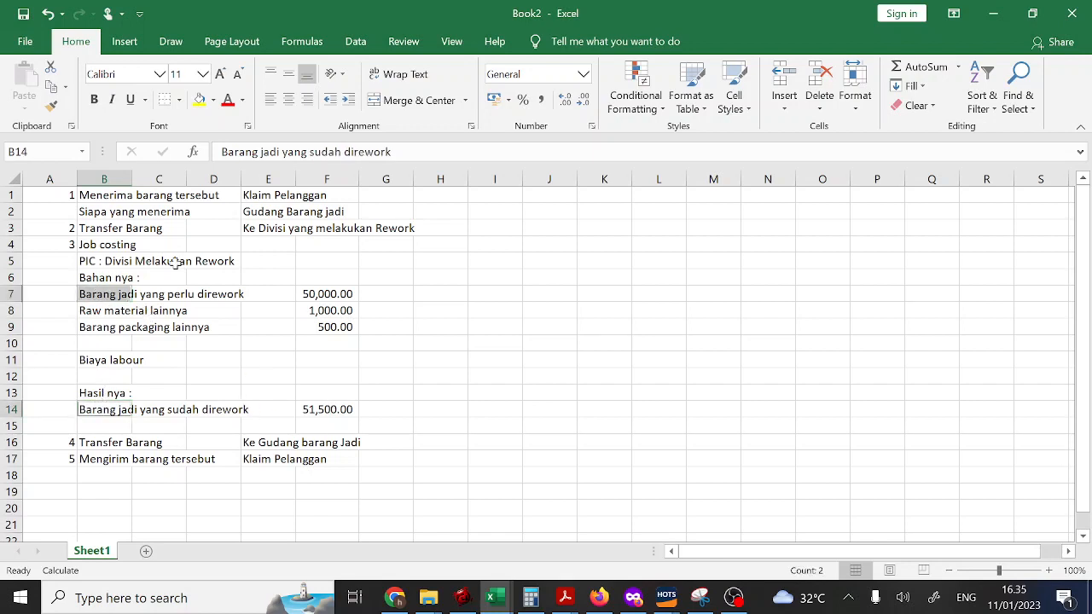
left_click(199, 100)
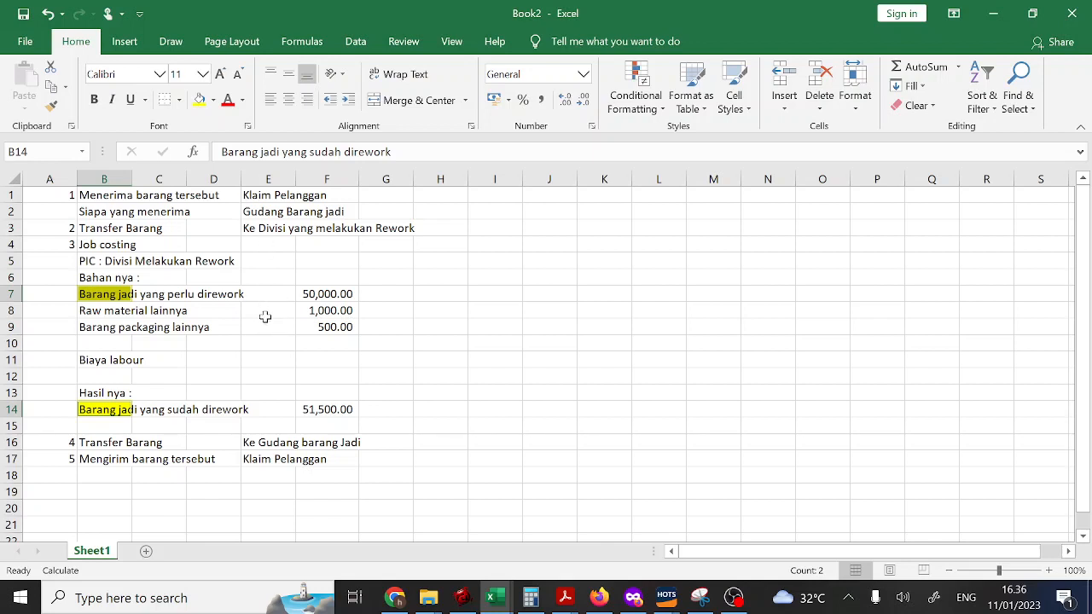
Review the outline's last stages, the transfer to the finished goods warehouse and the delivery back to the customer
left_click(258, 441)
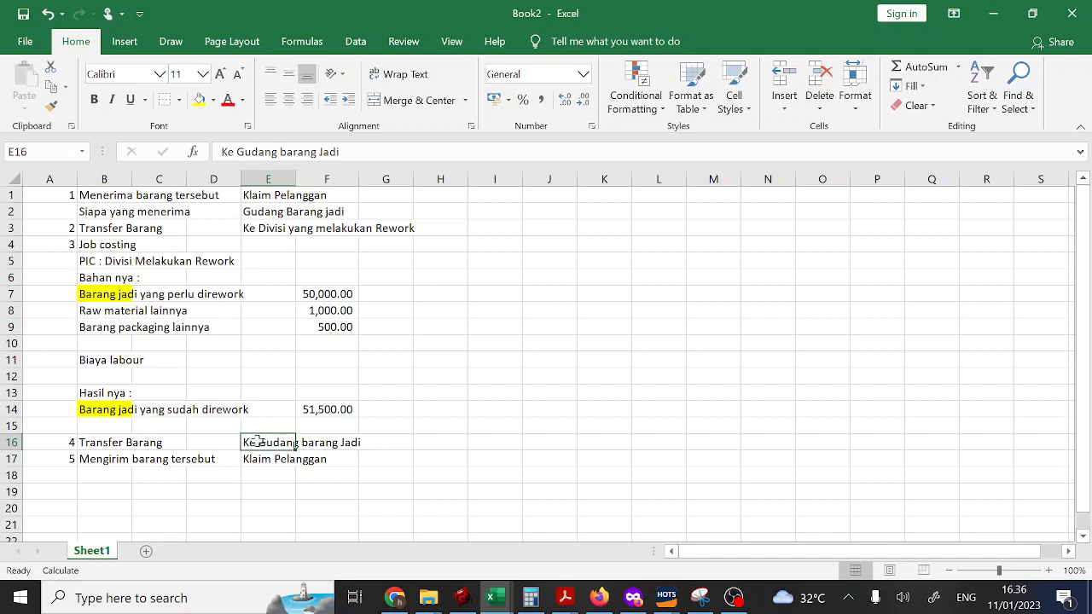
left_click(115, 458)
left_click(258, 459)
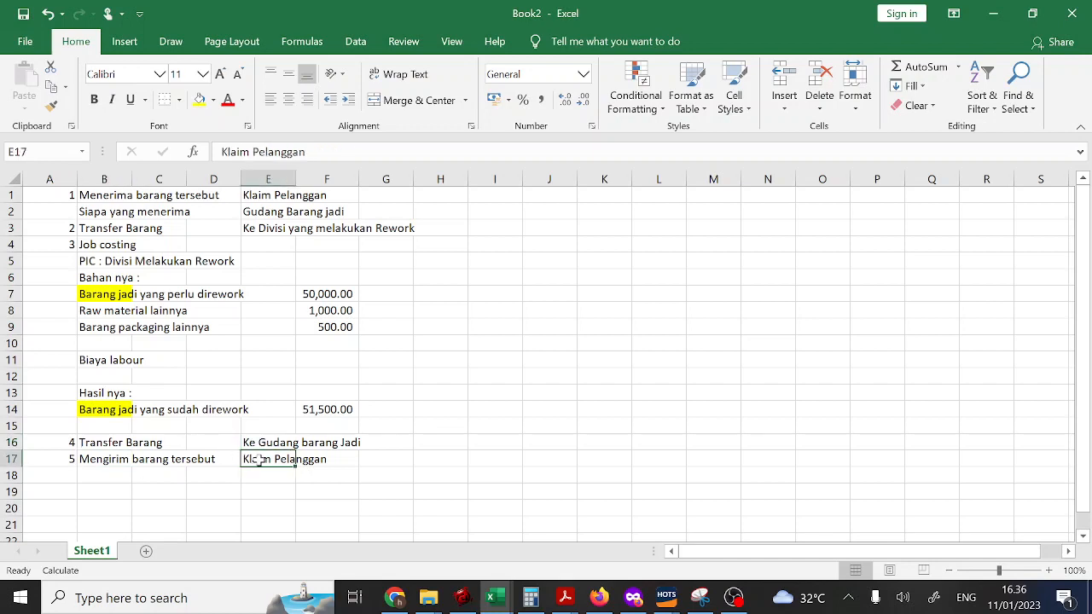
Switch to Accurate Online in Chrome, leave the printed claim preview and start a new Klaim Pelanggan record
left_click(391, 599)
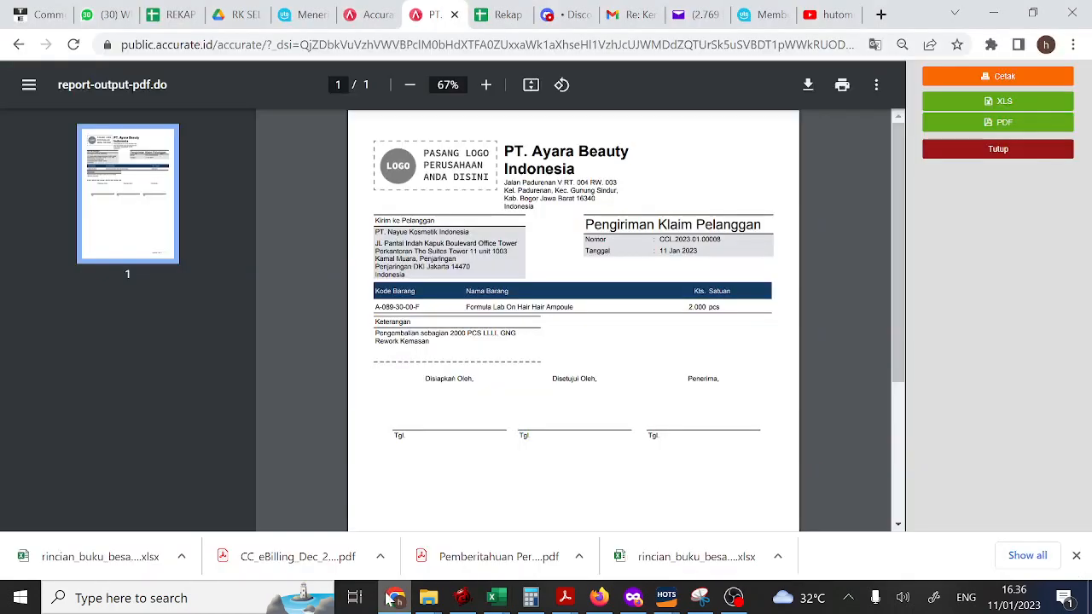
left_click(995, 150)
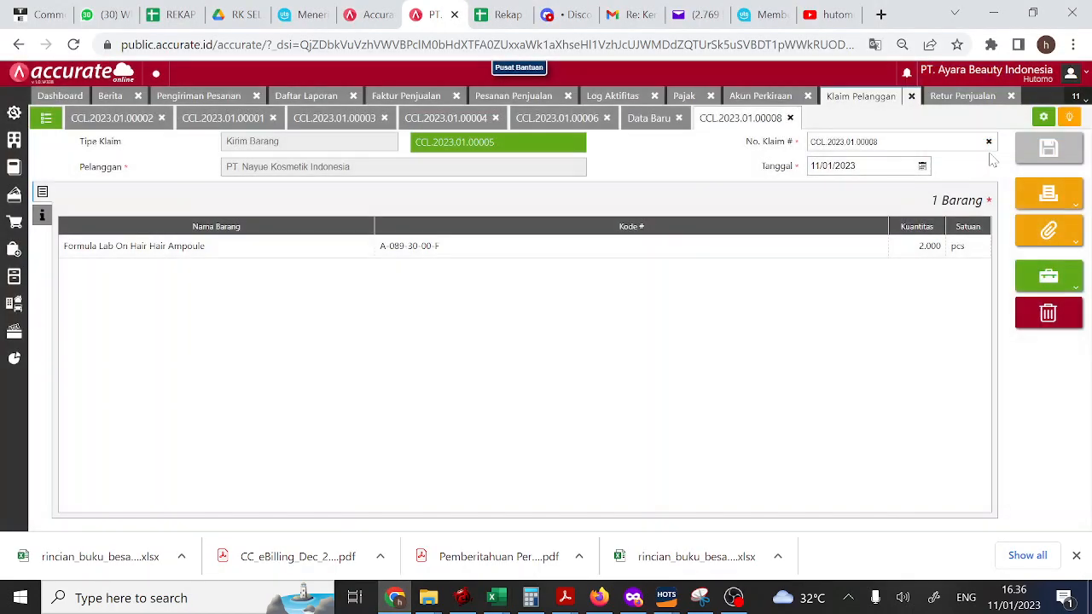
left_click(12, 223)
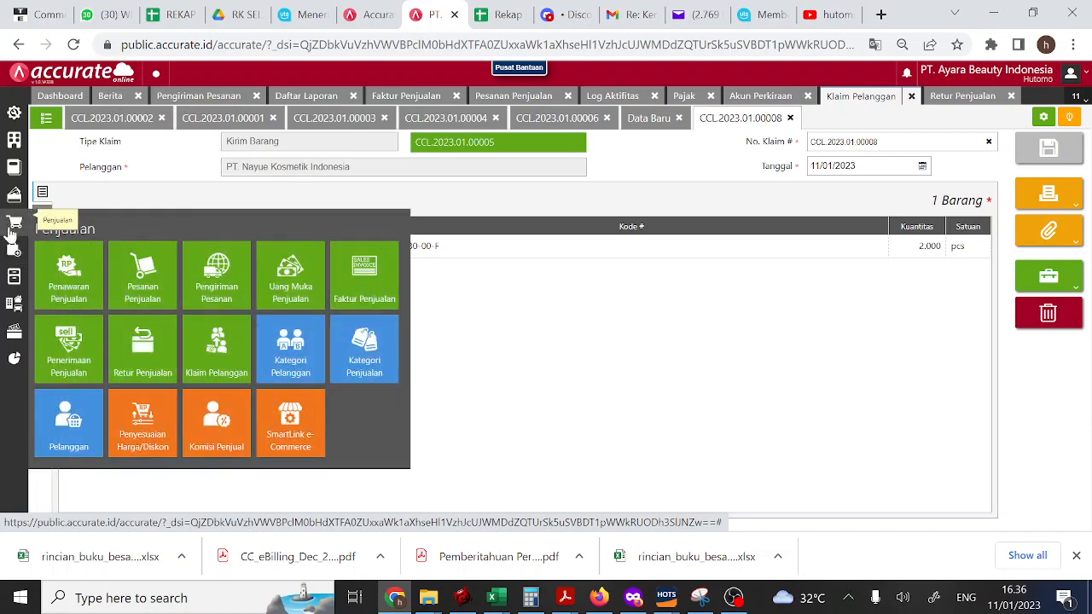
left_click(194, 340)
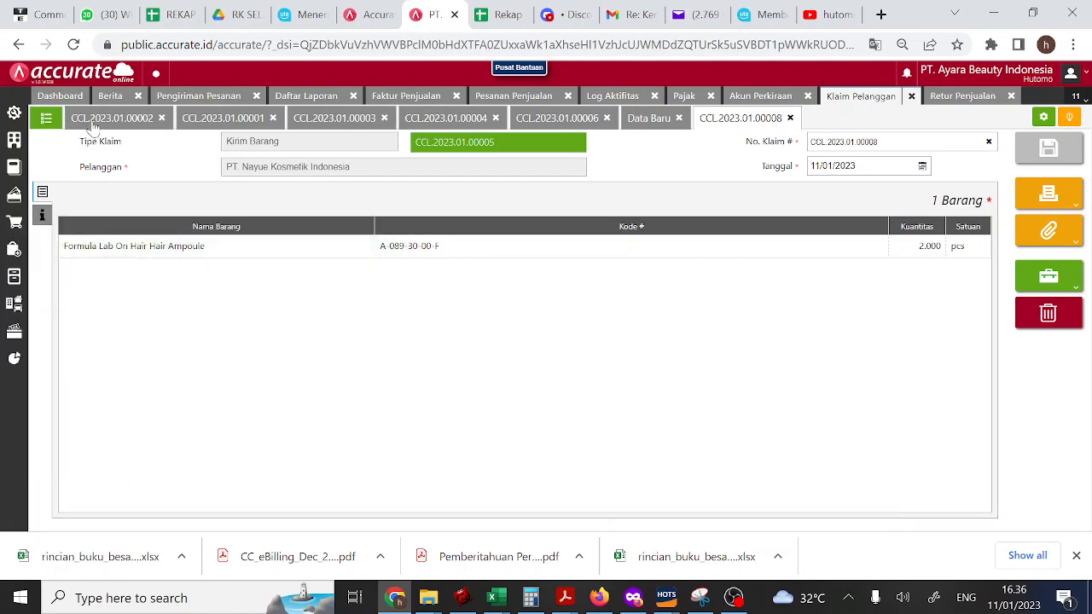
left_click(44, 120)
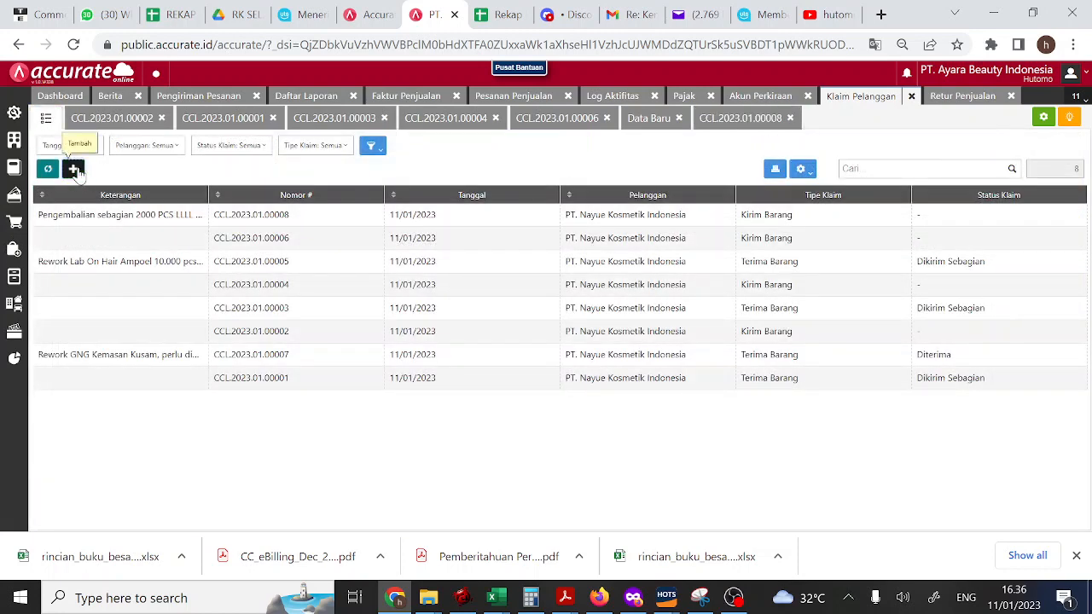
left_click(62, 167)
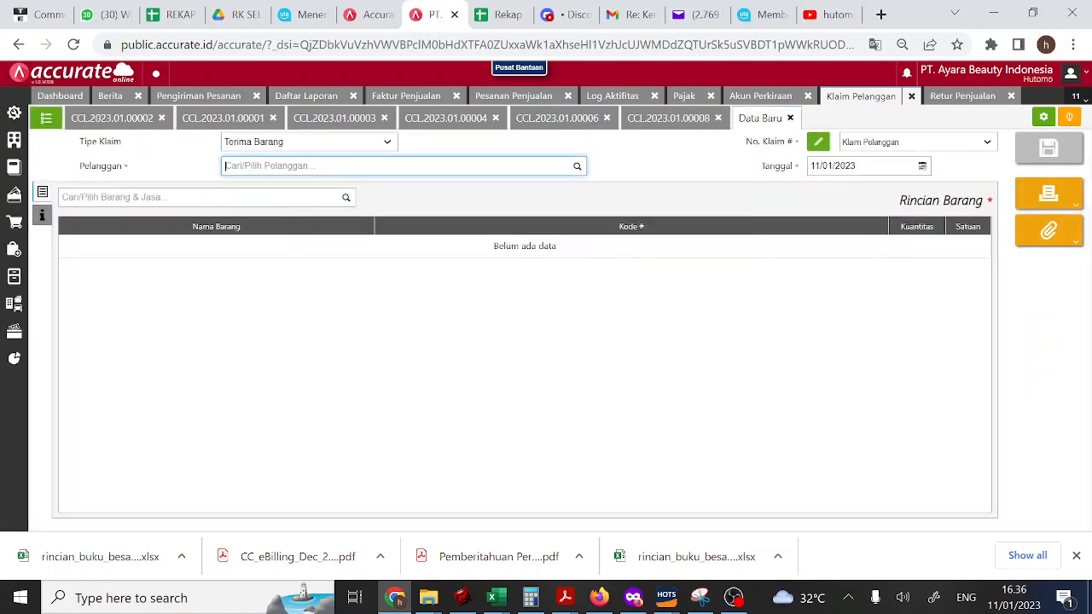
Search the customers for "nayue" and choose PT. Nayue Kosmetik Indonesia for the Terima Barang claim
type("nayuo")
key("Down")
key("Down")
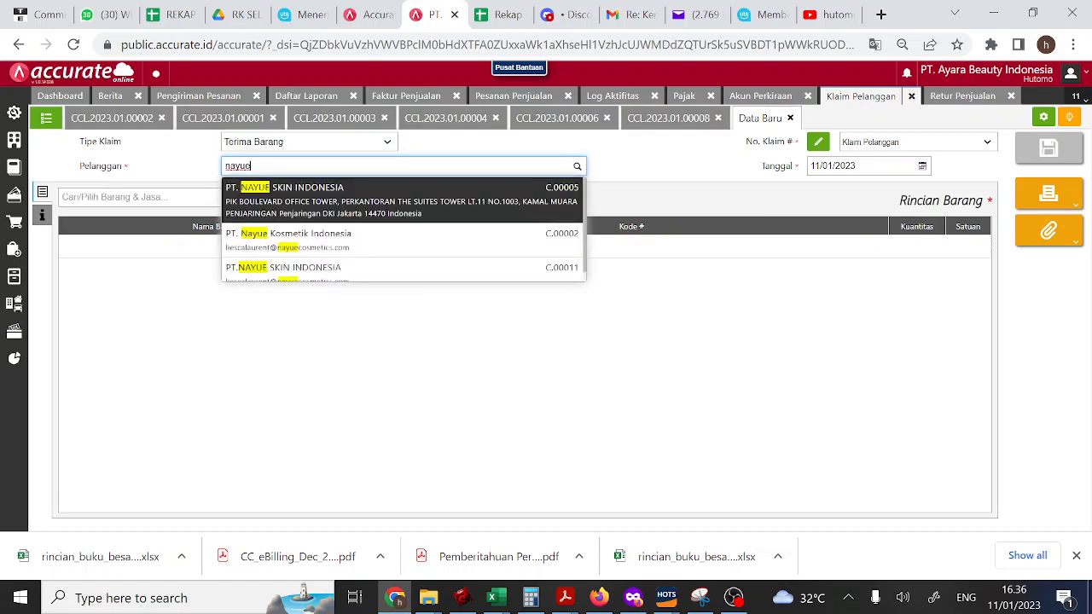
key("Return")
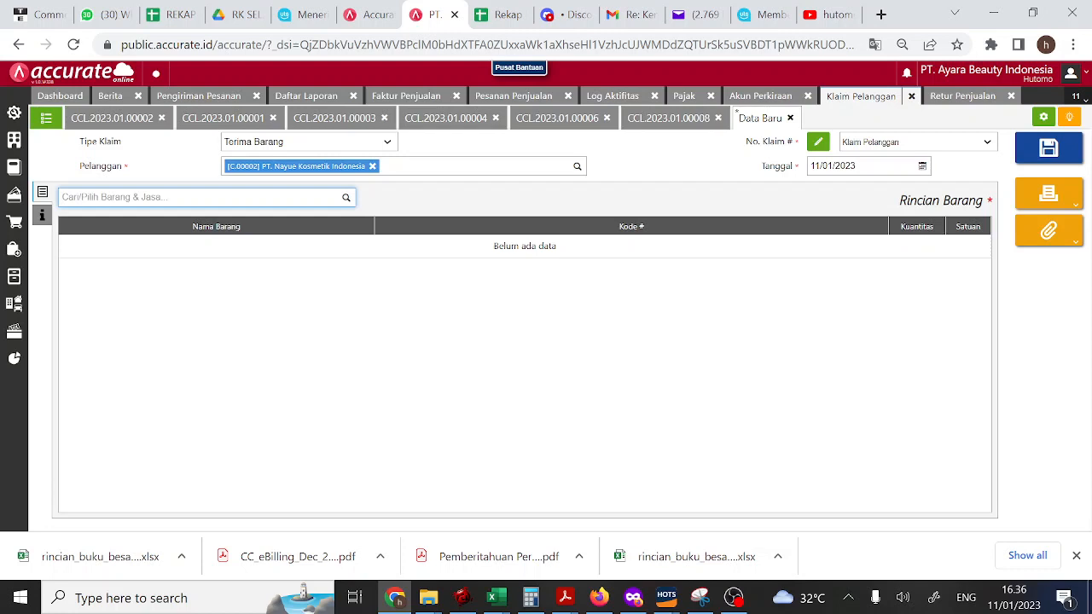
Pick the item BRIGHT DIARY LOW PH CERAMIC GENTLE GEL CLEANSER for the claim and set its quantity to 1000 pcs
type("bright diar")
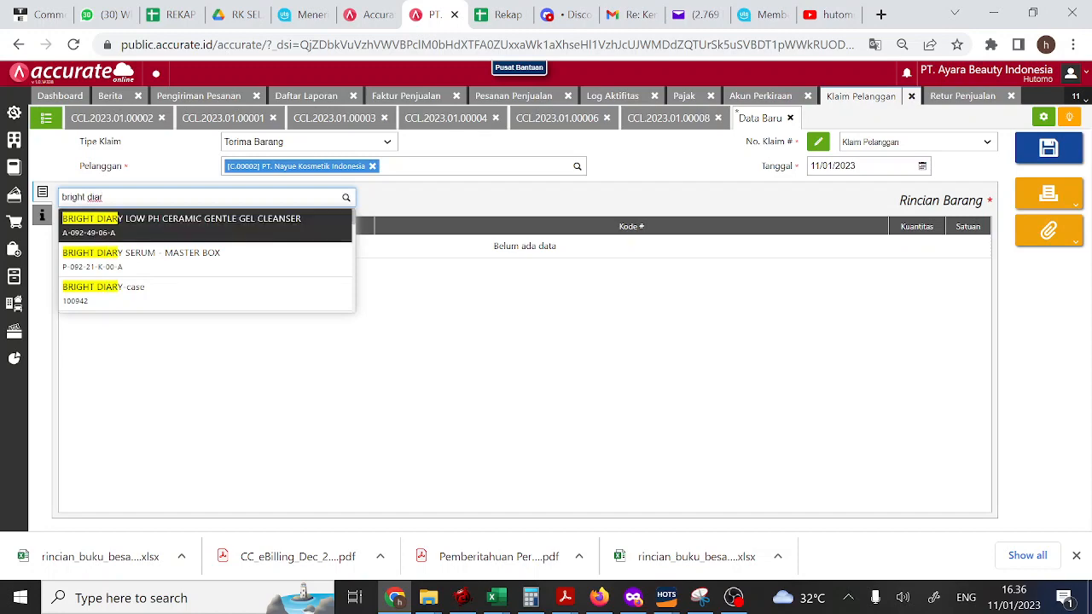
left_click(332, 224)
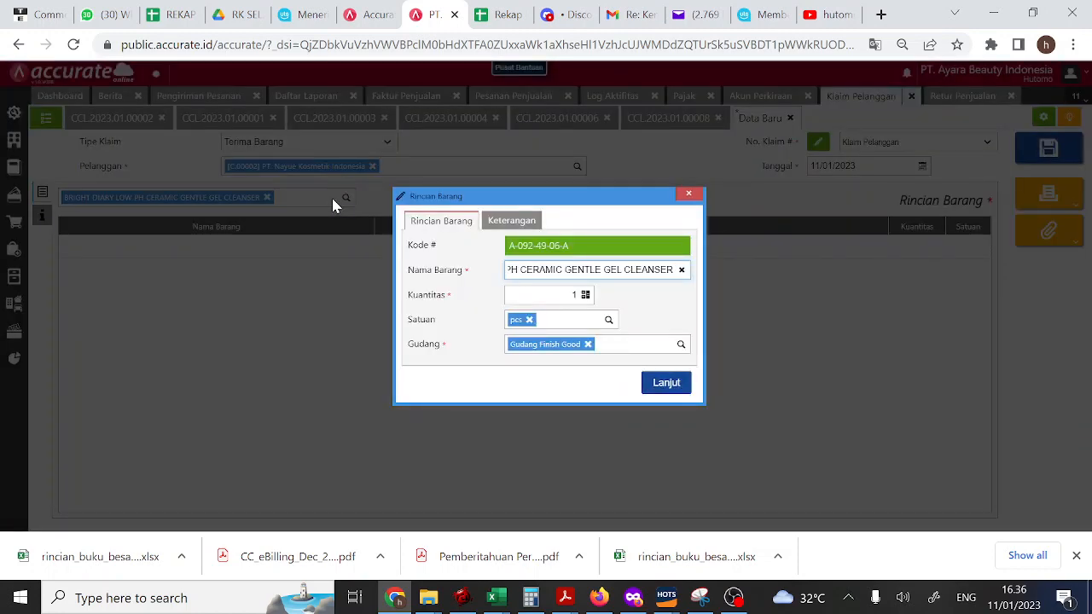
left_click(571, 295)
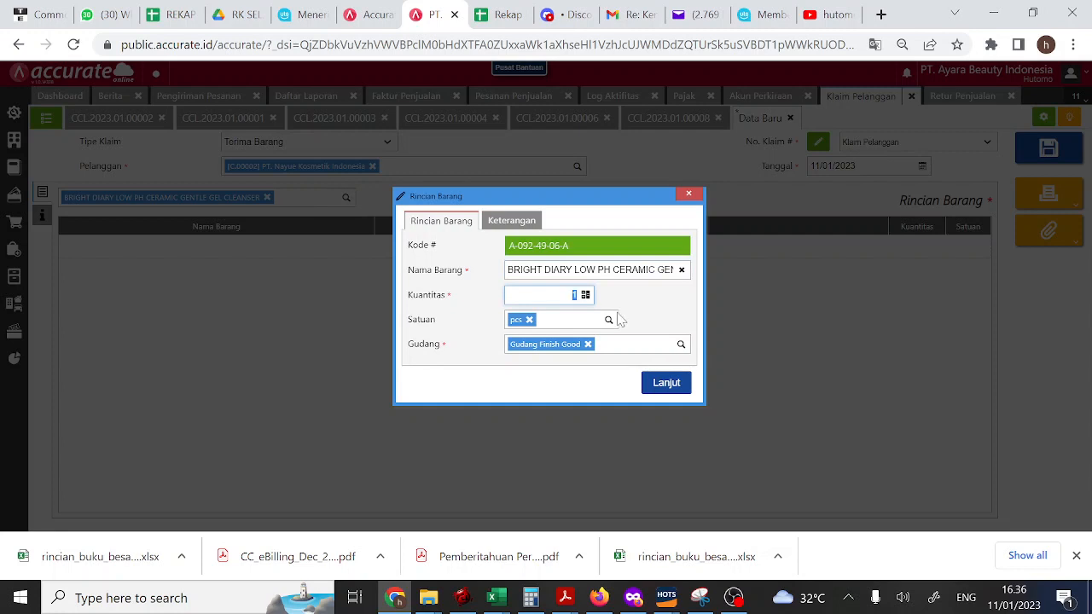
type("1000")
Enter the item note "Bright Diary PH Ceramic Gentle Gel Cleanse 500 pcs BBBB 500 pcs CCCC" and add the item to the claim
left_click(501, 220)
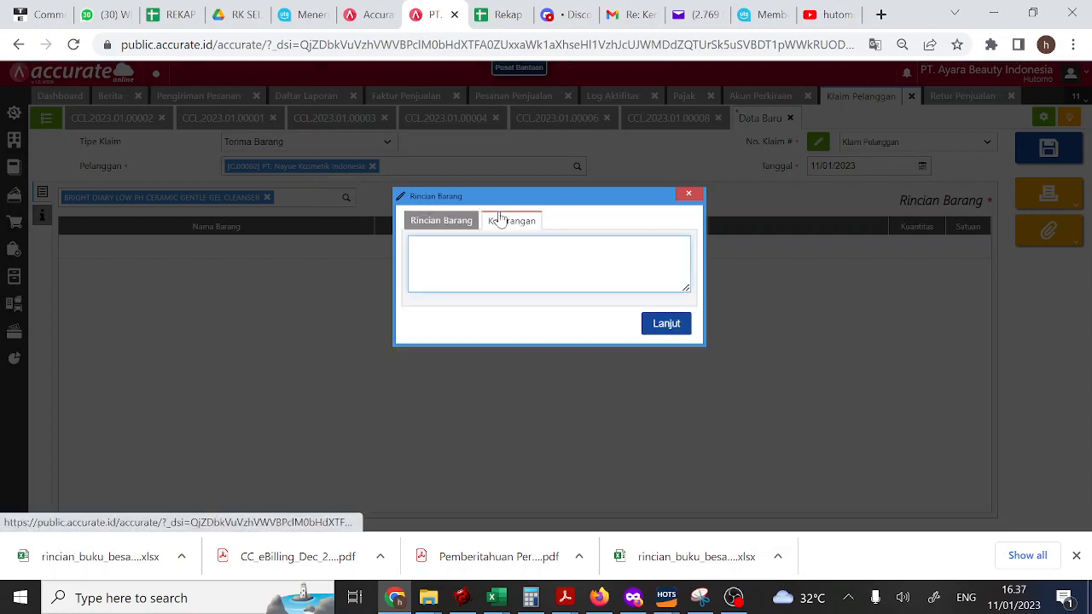
type("Brigh")
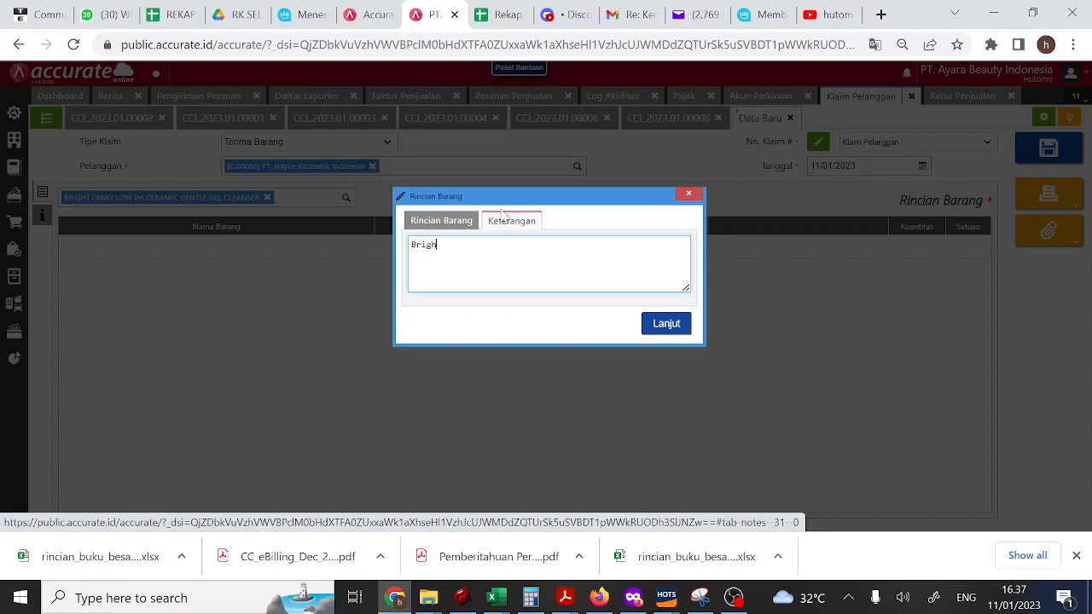
type("t Dir")
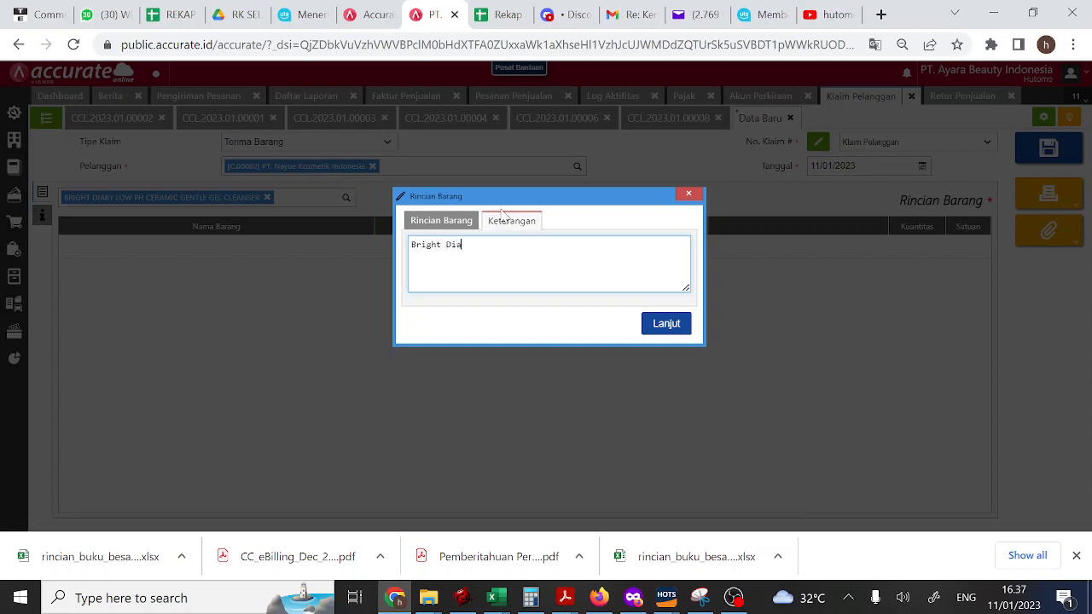
type("ry PH Ceramic Gentle Gel Cleans")
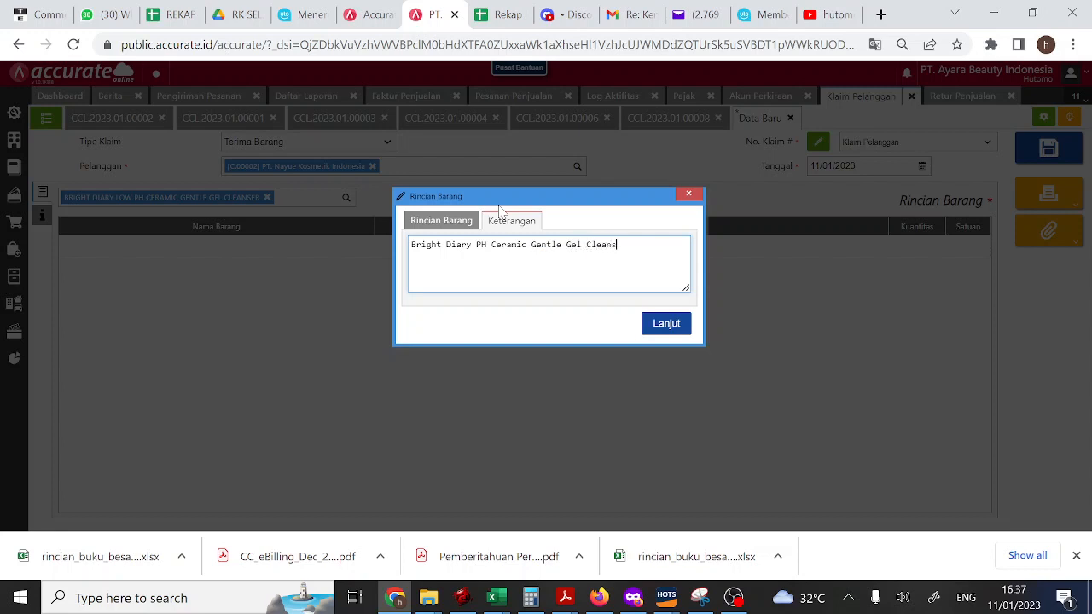
type("e 1000")
key("BackSpace")
key("BackSpace")
key("BackSpace")
key("BackSpace")
type("500 pcs BBBB 500 pcs CCCC")
left_click(673, 334)
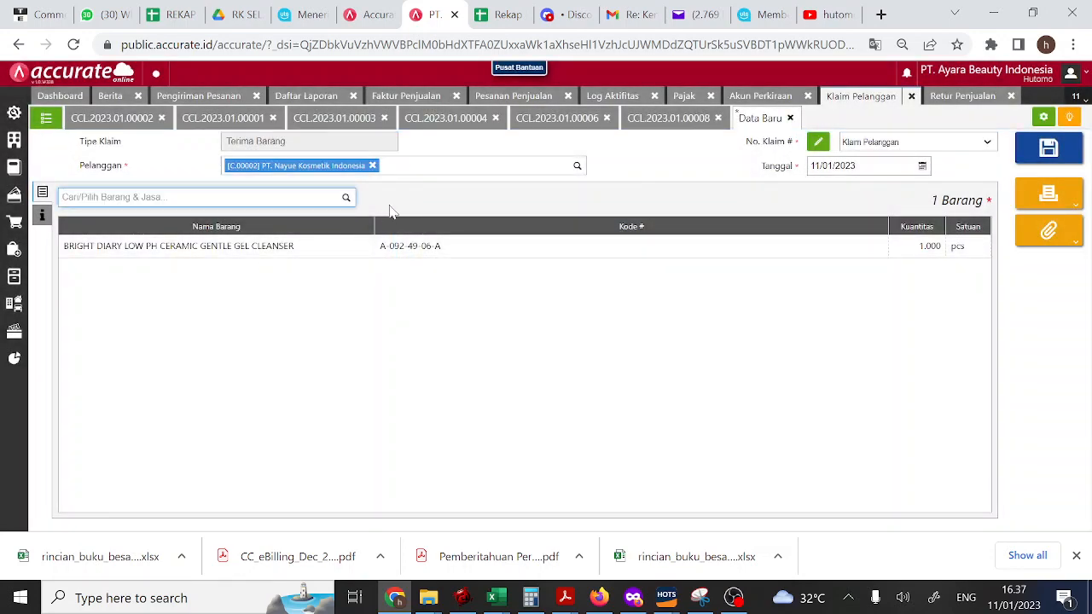
Enter the claim's Keterangan under Info lainnya as "NNNN Tgl 11/01/2023 Bright Diary PH Ceramic xxxx 1000 pcs Rework Kemasan"
left_click(816, 142)
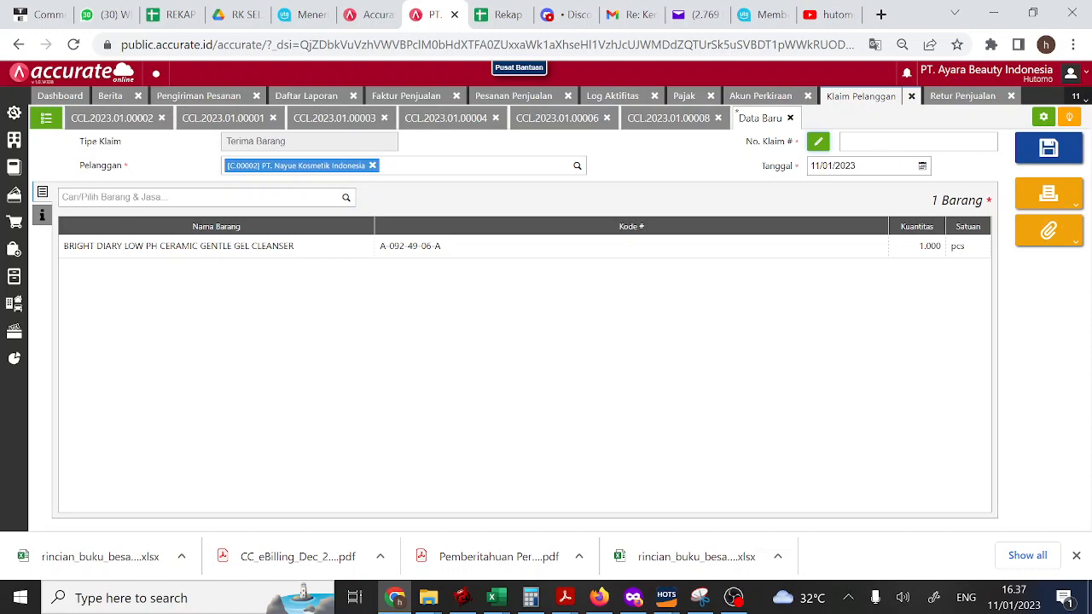
left_click(42, 216)
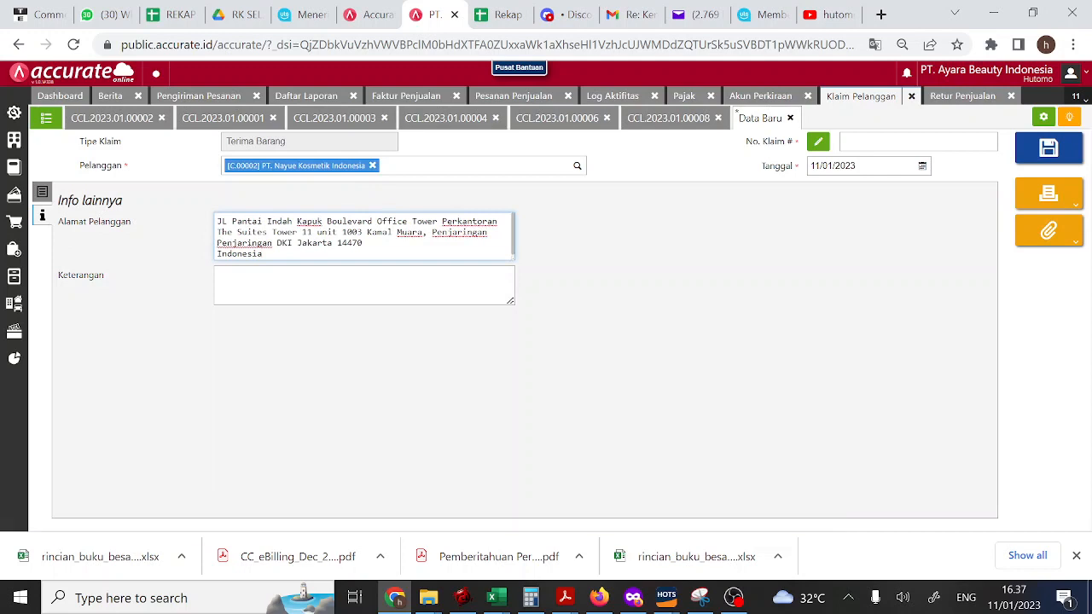
left_click(300, 288)
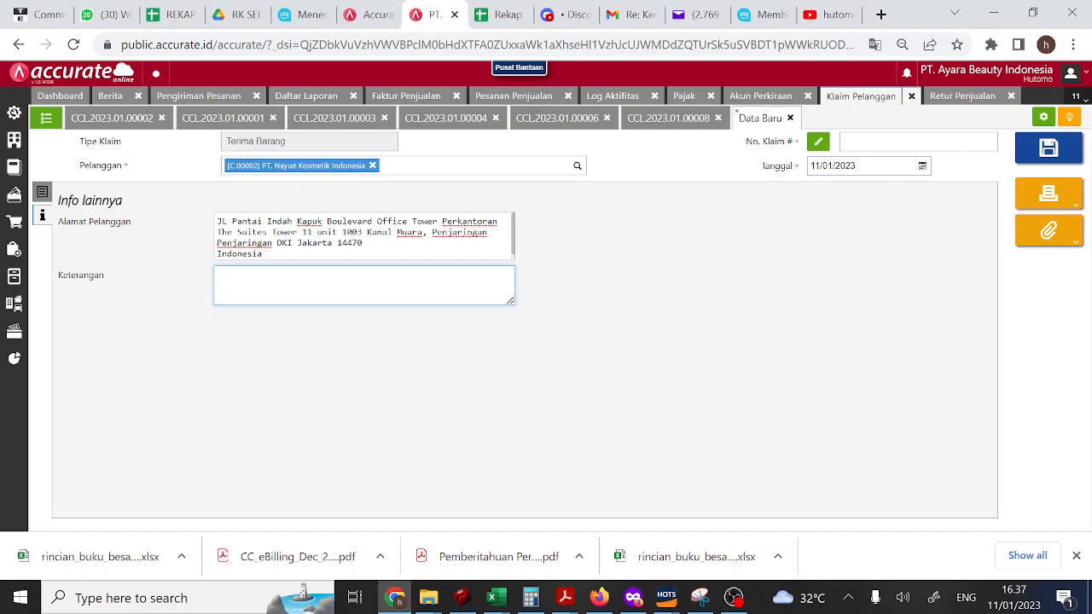
type("NN")
type("N Te")
type("l 11/01/2023")
type(" Brigh")
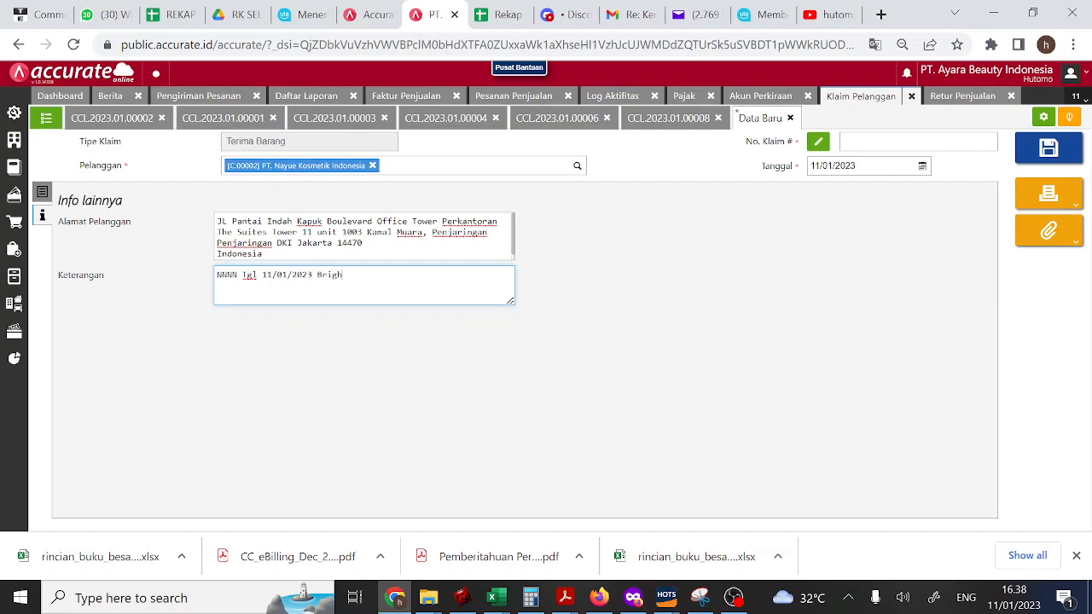
type("t Diary PH Ceramic xxxx 1000 pc")
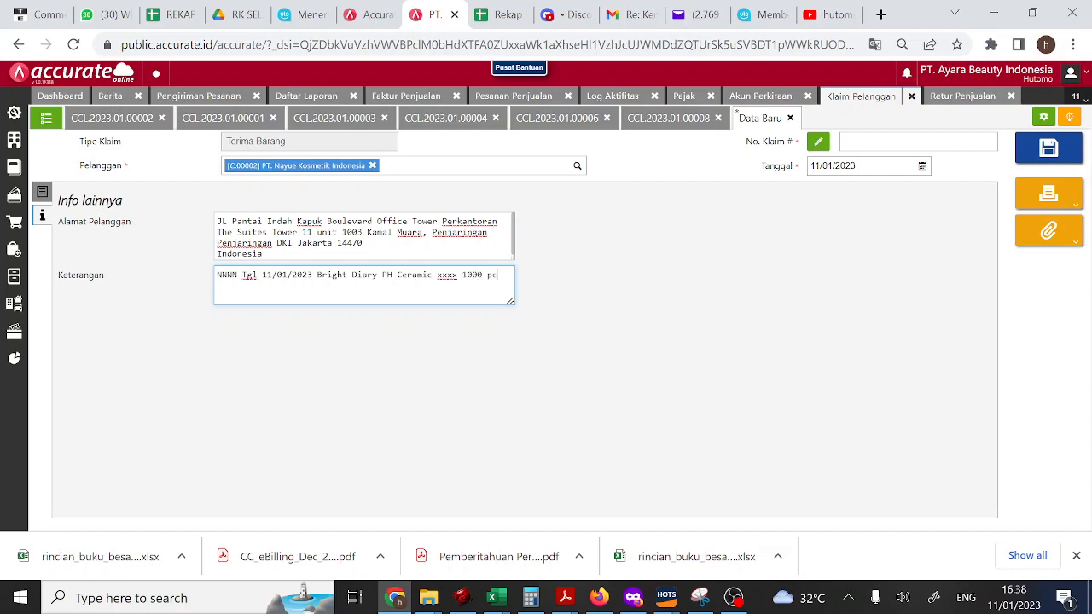
type("s Rework Kemasan")
Return the claim number to the automatic Klaim Pelanggan numbering and save the Terima Barang claim
left_click(1048, 149)
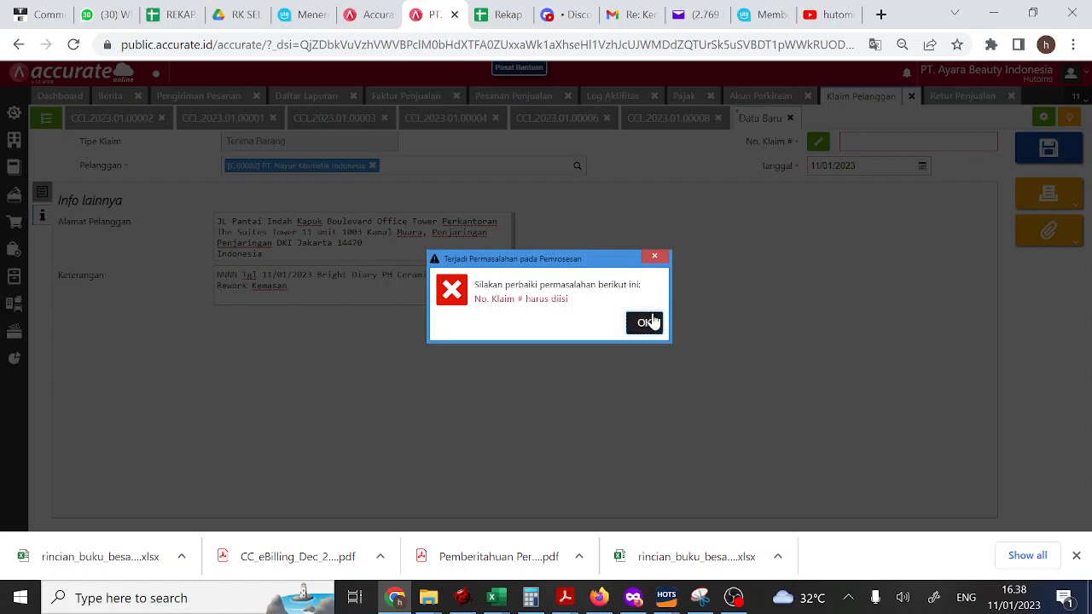
left_click(645, 322)
left_click(816, 144)
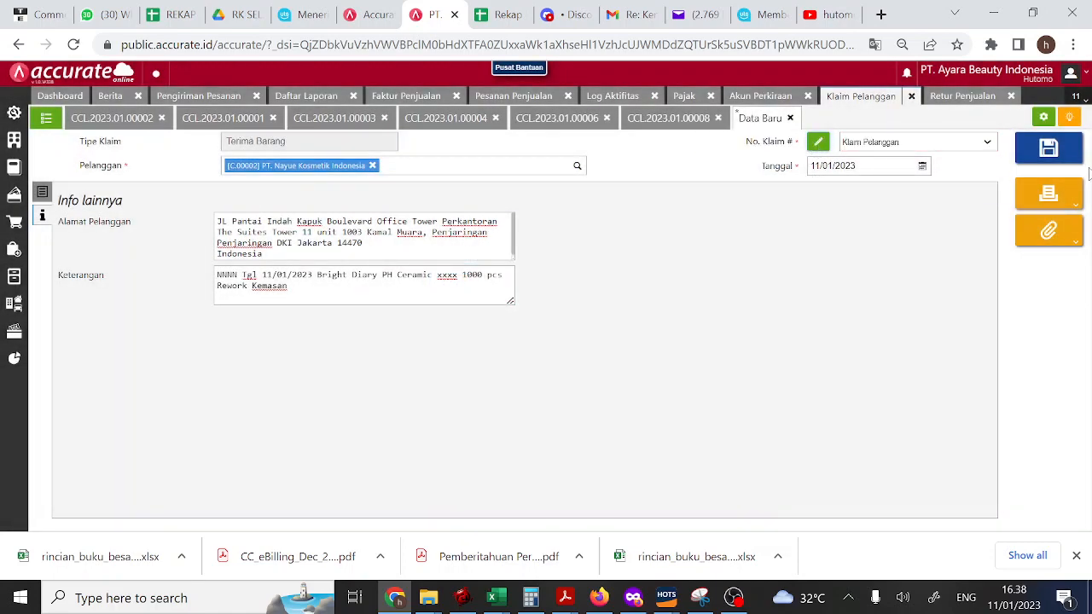
left_click(1048, 150)
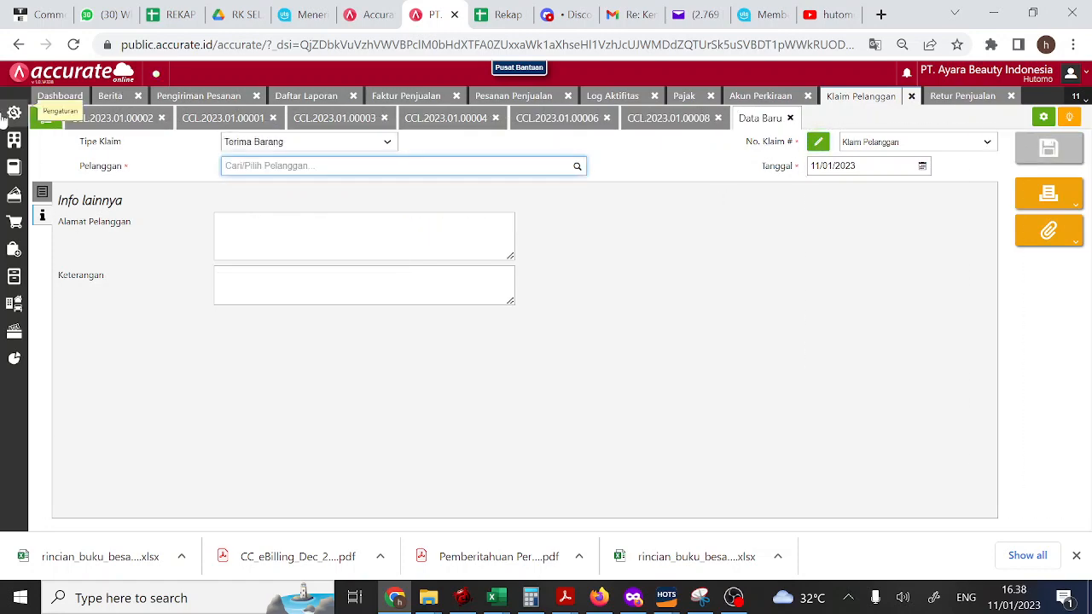
Go to the Klaim Pelanggan list and start a new claim of type Kirim Barang
left_click(44, 121)
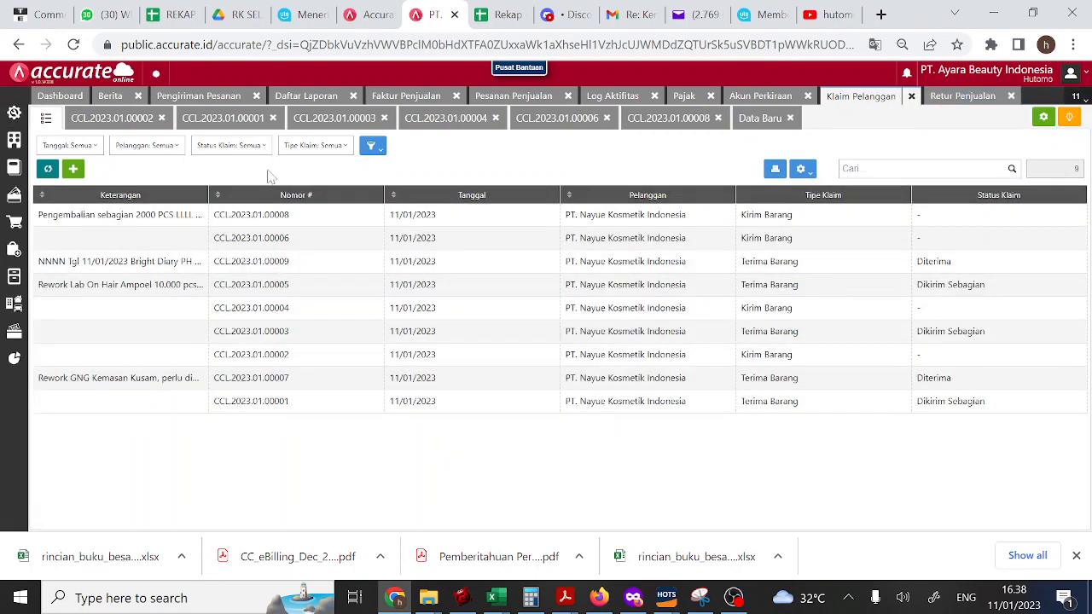
left_click(76, 169)
left_click(369, 145)
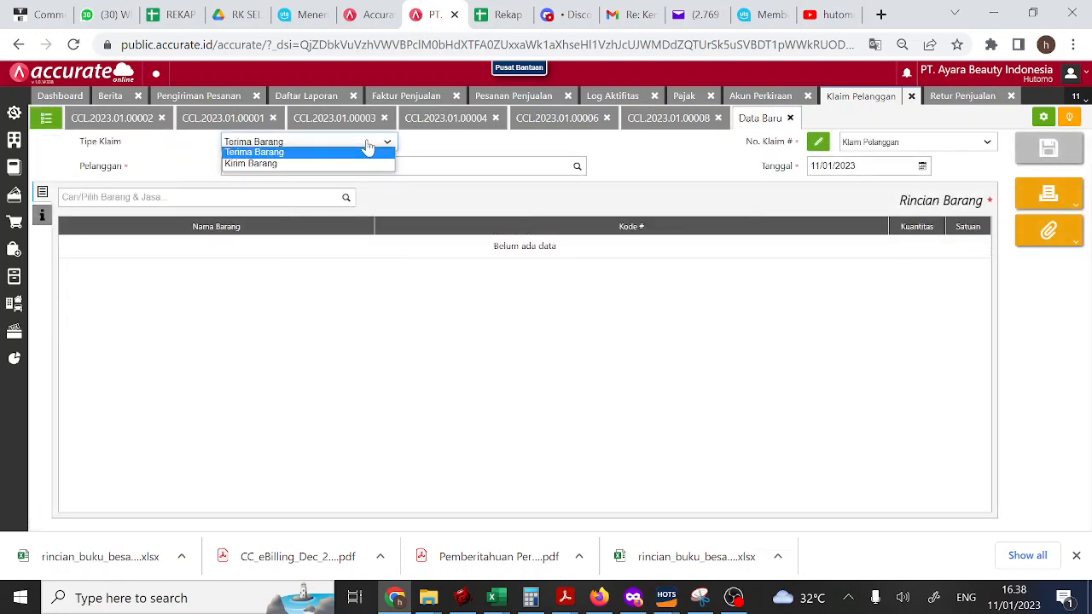
left_click(344, 163)
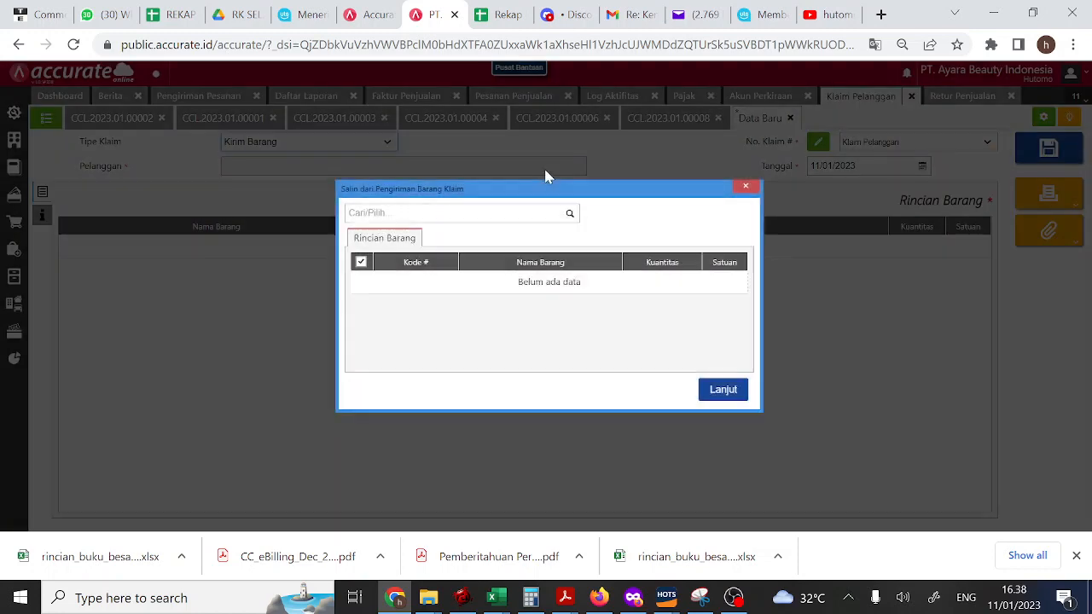
Copy the Formula Lab On Hair Hair Ampoule item from the second listed received claim into the new claim
left_click(571, 214)
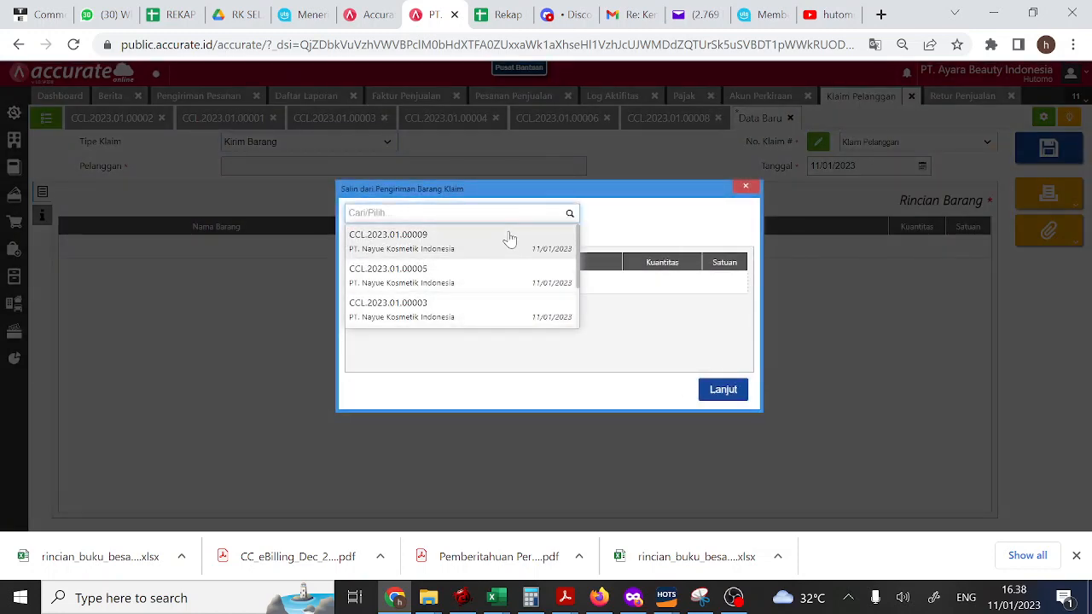
left_click(476, 286)
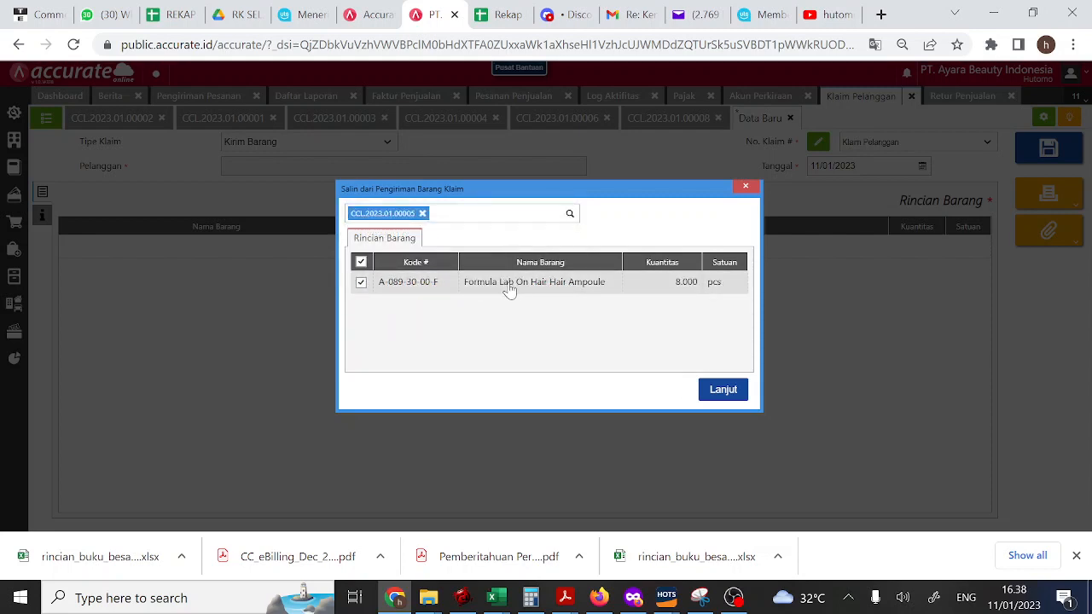
left_click(723, 390)
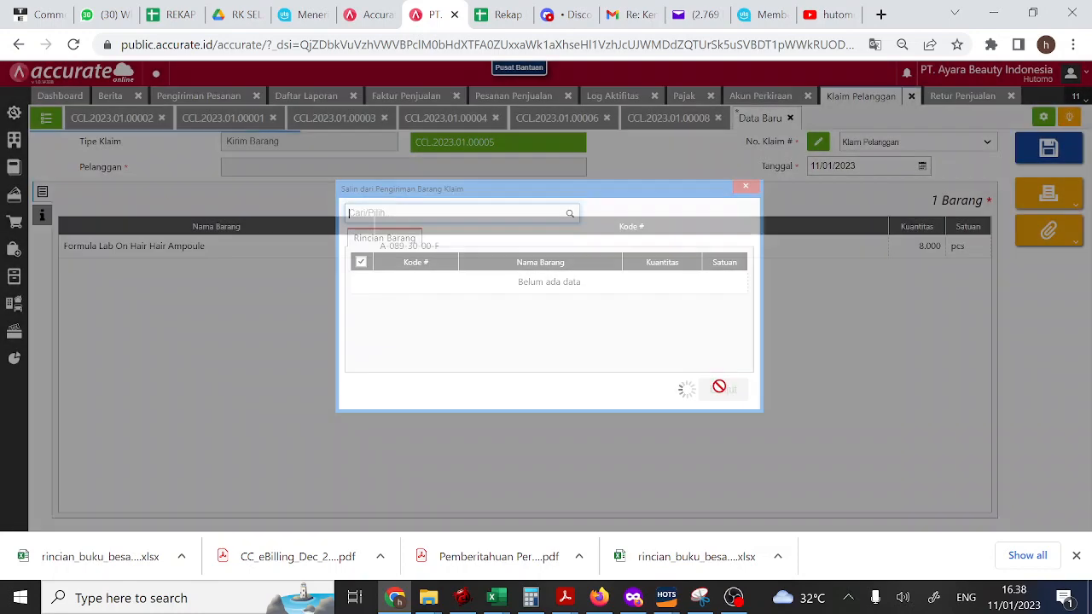
Set the Formula Lab On Hair Hair Ampoule quantity to 2000 pcs and its item note to "Rework 2000 BBBB"
left_click(707, 261)
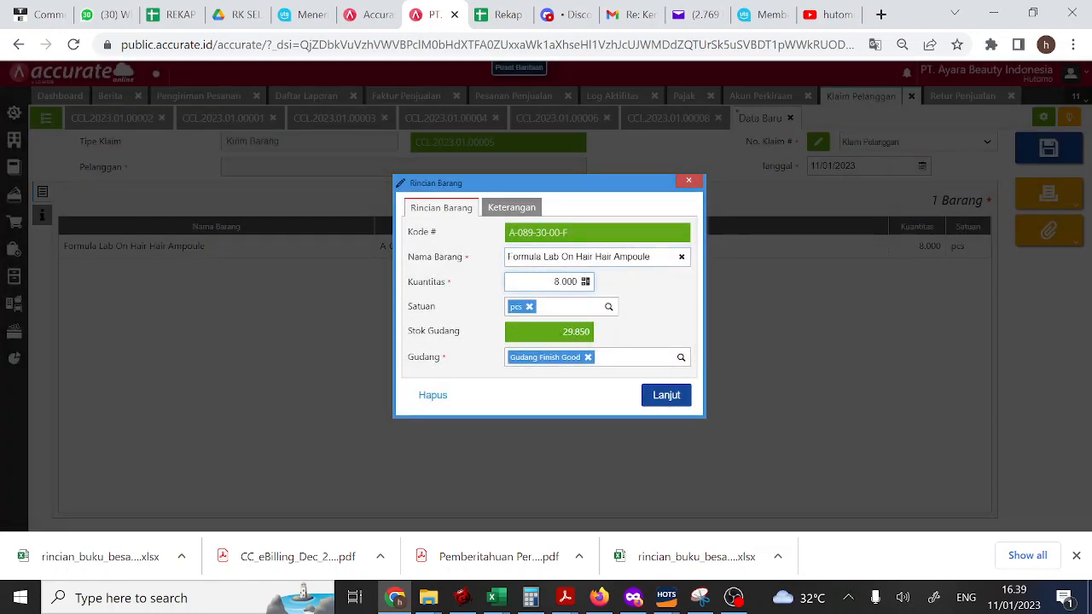
type("2000")
left_click(512, 207)
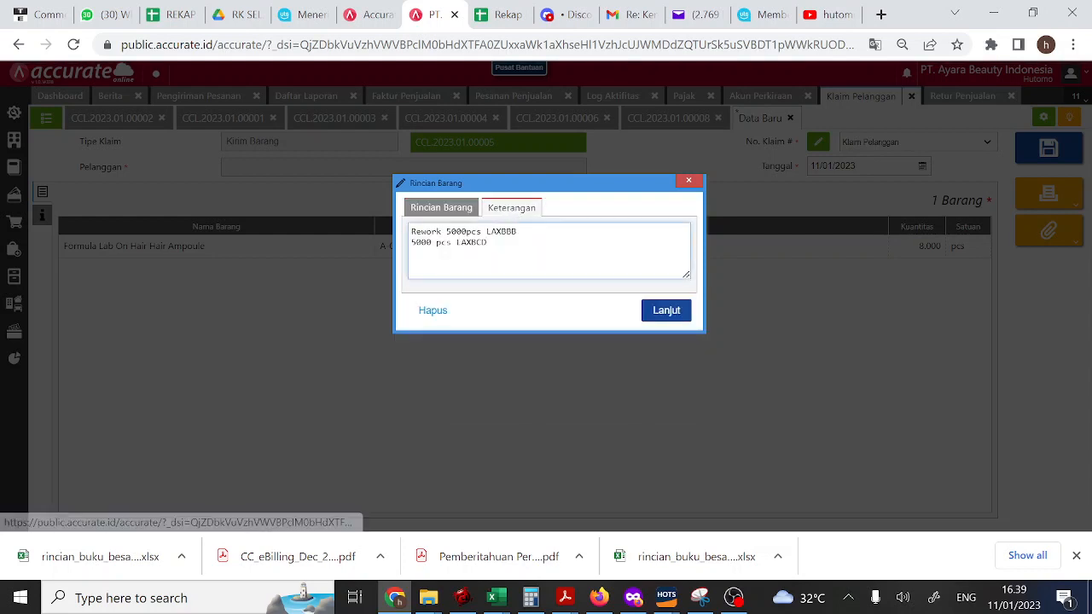
key("shift+Left")
key("shift+Left")
key("shift+Left")
key("shift+Left")
key("shift+Left")
key("shift+Left")
key("shift+Left")
key("shift+Left")
key("shift+Up")
type("2")
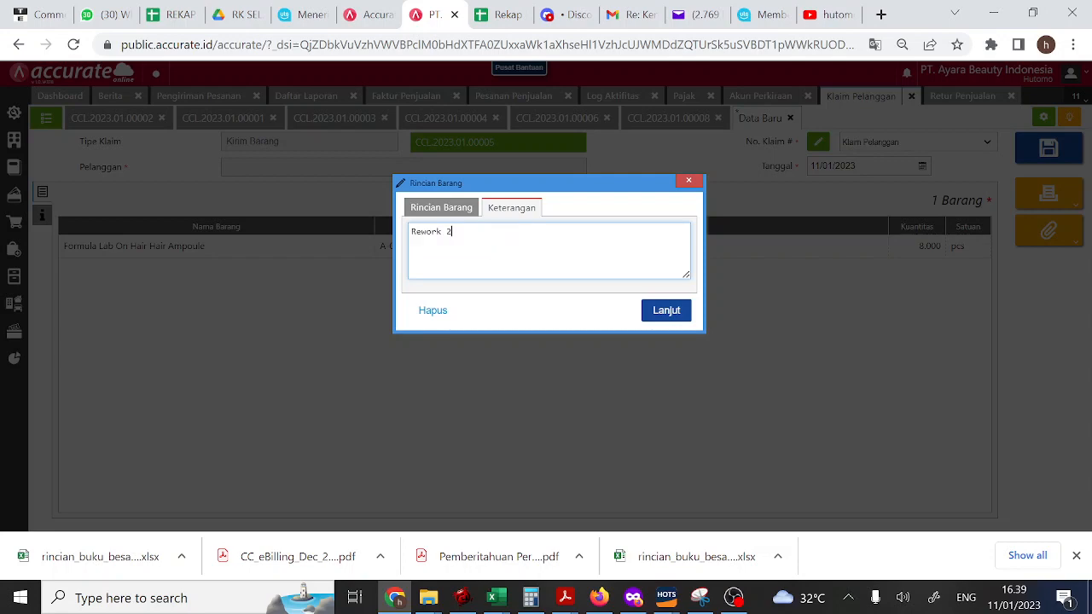
type("000 BBBB")
left_click(665, 311)
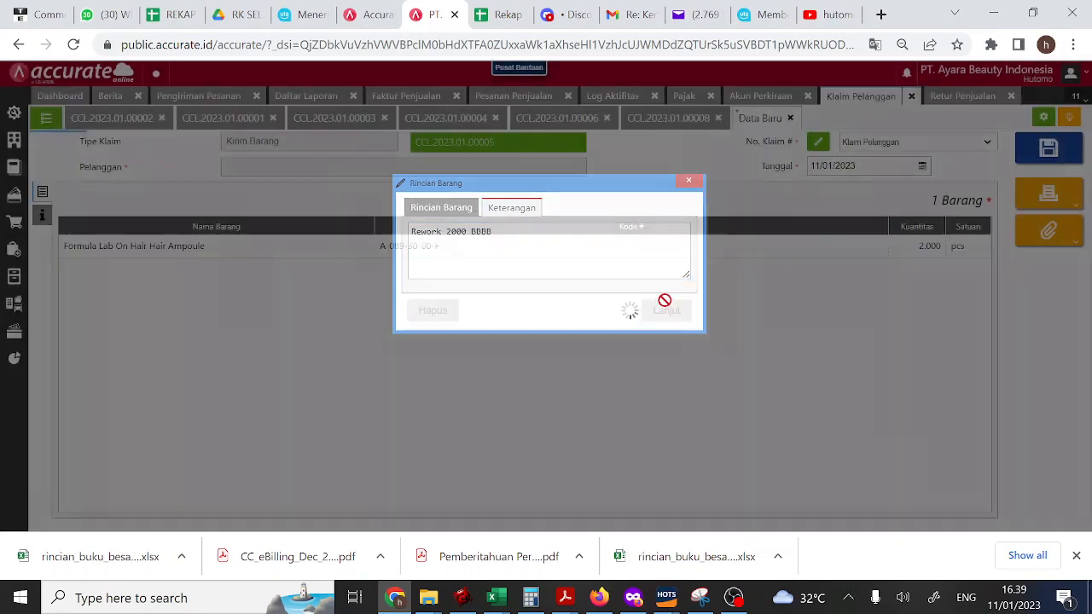
Replace "Rework" in the Hair Ampoule item note with "Pengembalian" so it reads "Pengembalian 2000 BBBB"
left_click(348, 249)
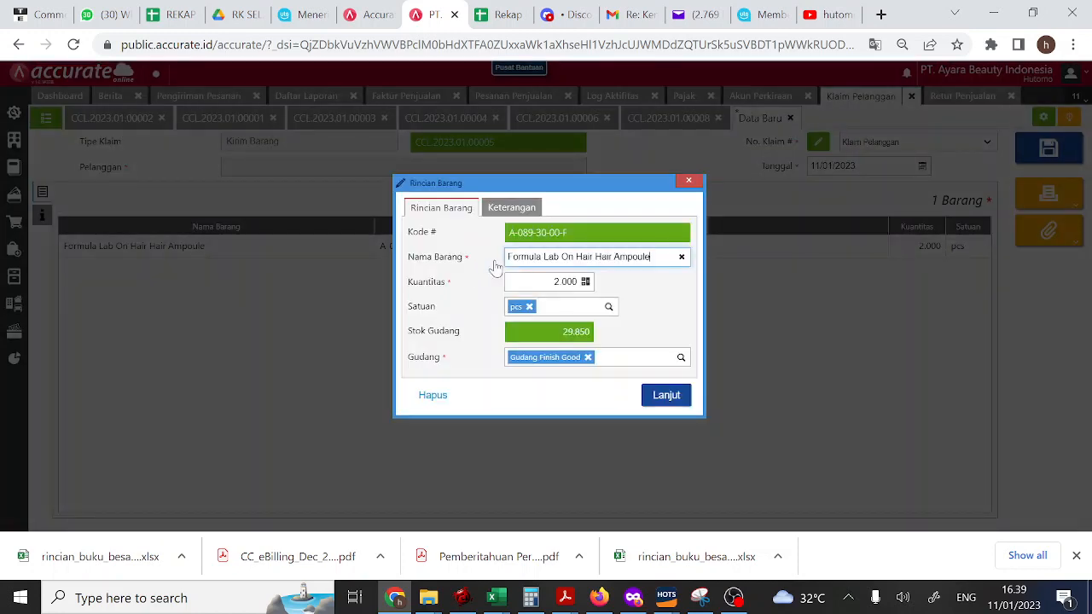
left_click(512, 207)
left_click_drag(441, 232, 384, 236)
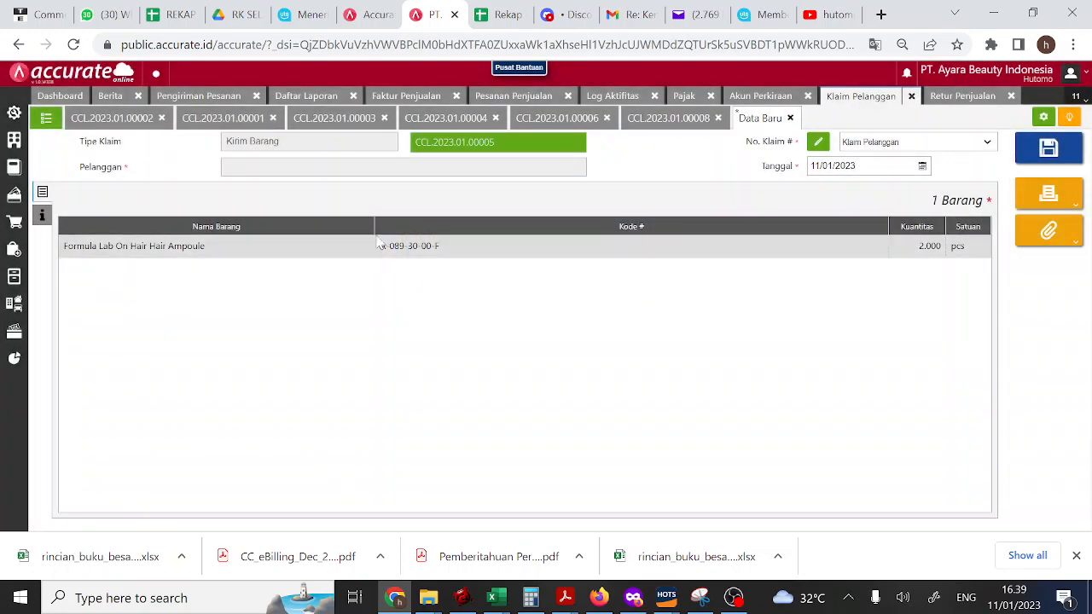
left_click(378, 245)
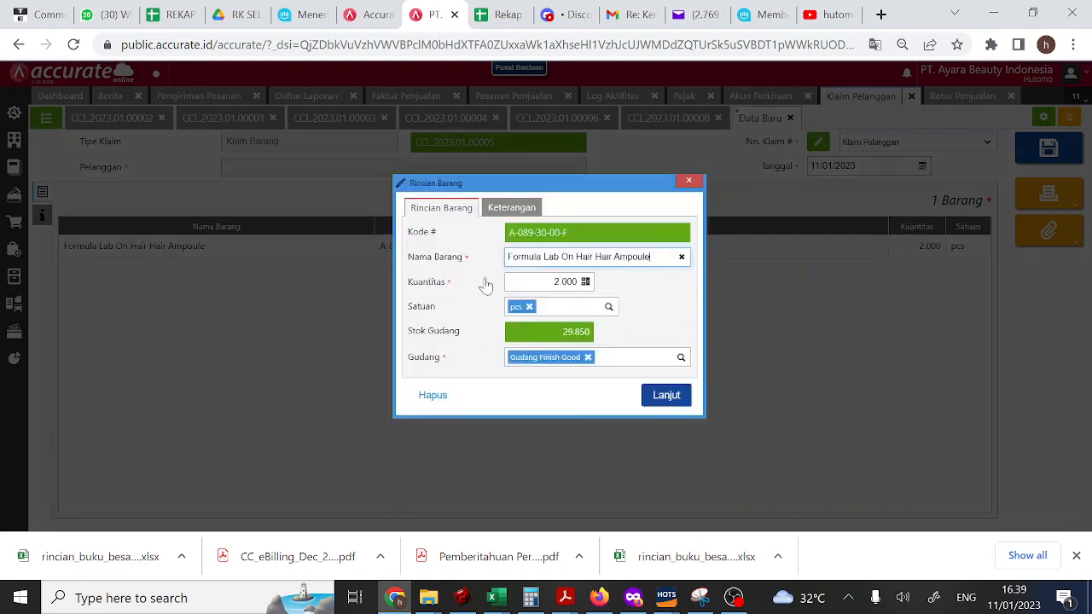
left_click(512, 210)
left_click(506, 236)
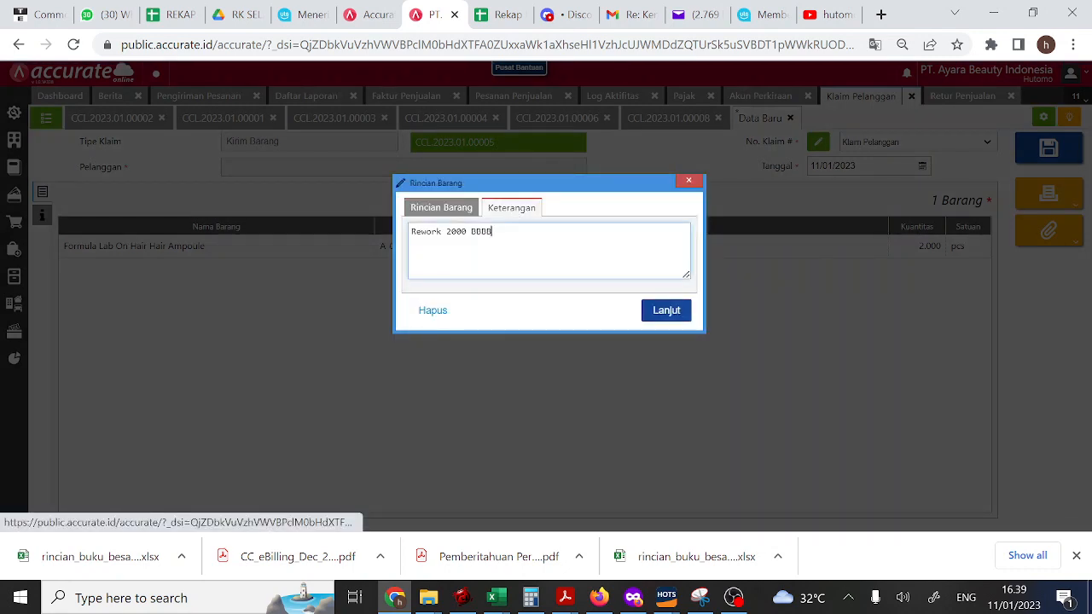
left_click_drag(443, 232, 401, 240)
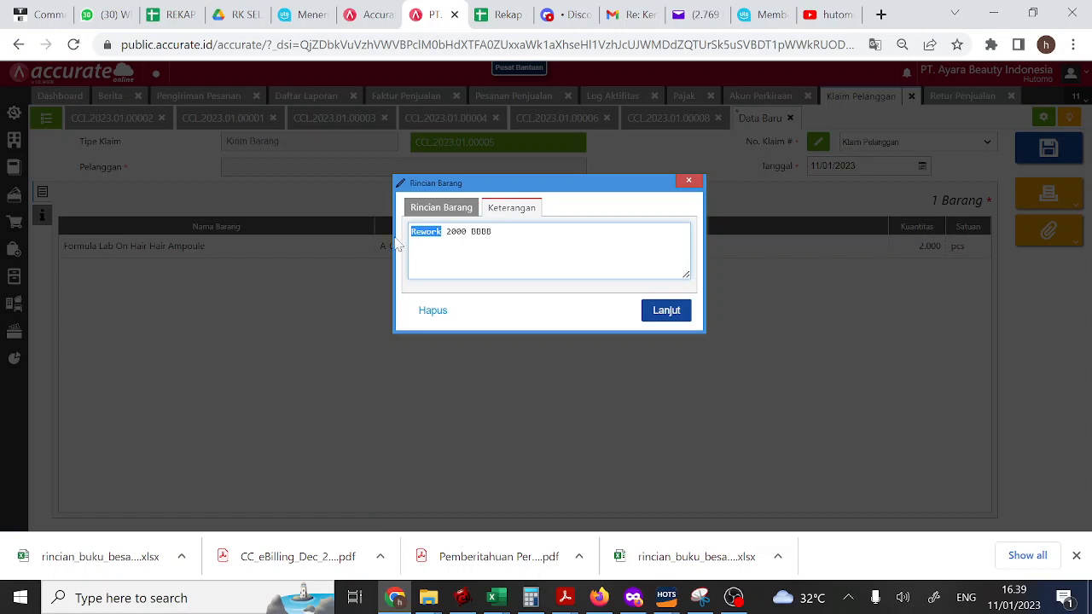
type("Pe")
type("ngembalian")
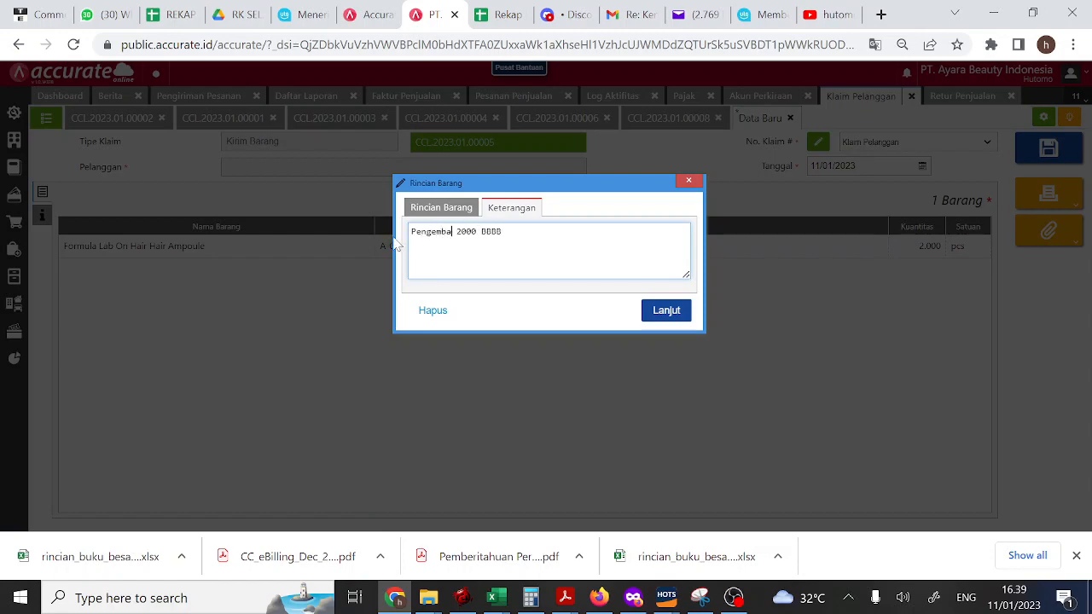
left_click(653, 312)
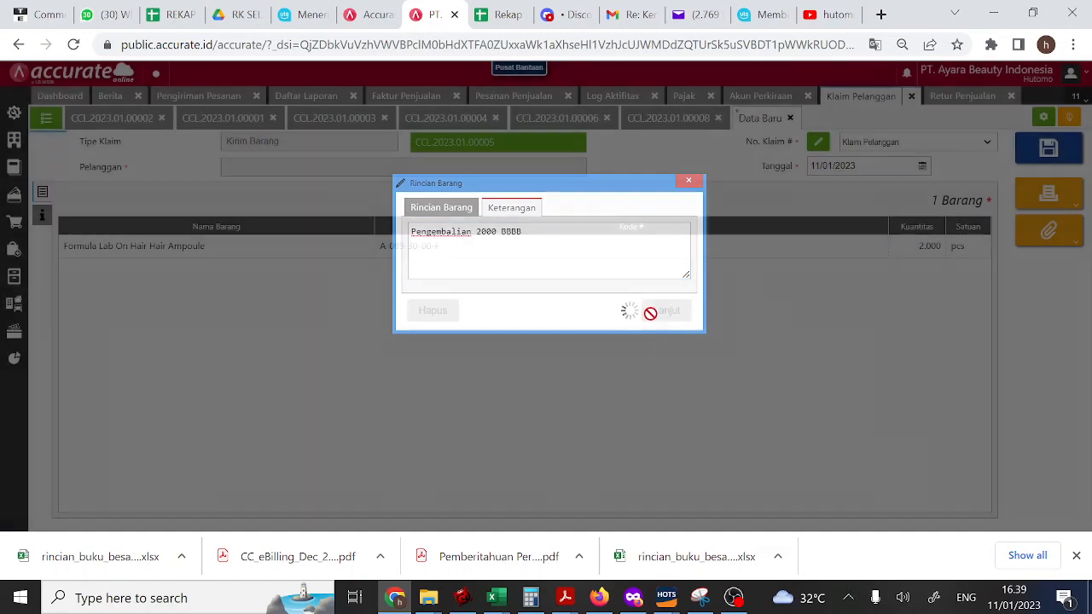
Save the Kirim Barang claim, accept the partial quantity, and reopen the saved claim from the list
left_click(1046, 150)
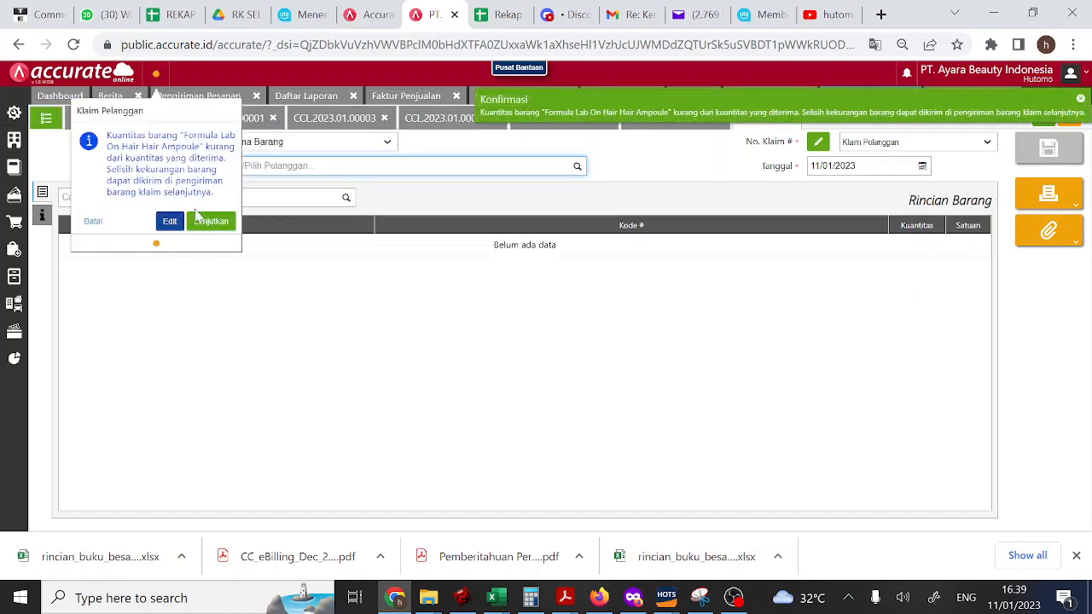
left_click(198, 218)
left_click(48, 118)
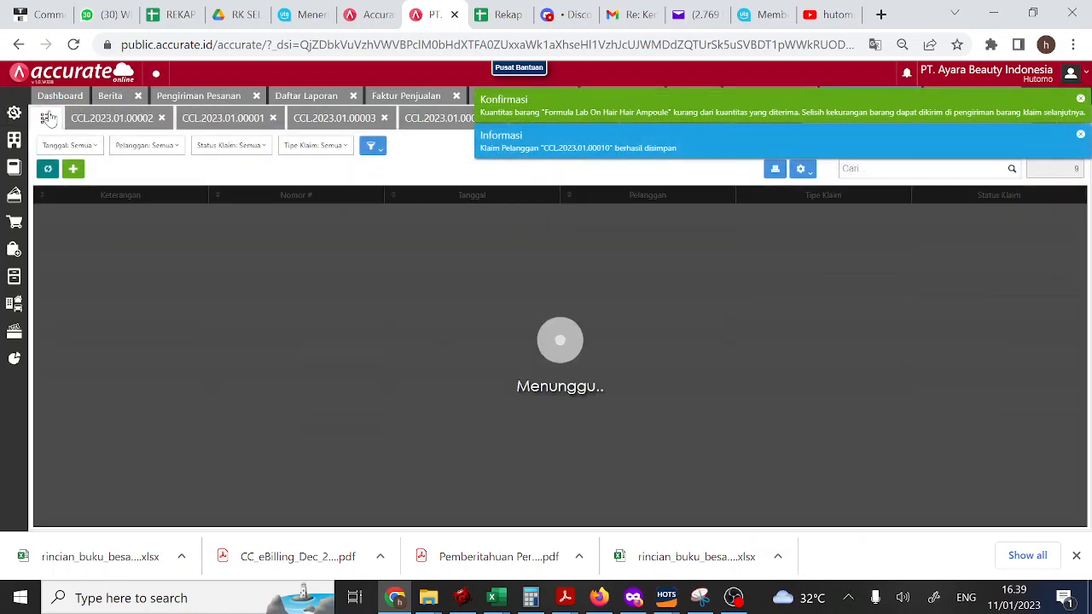
left_click(414, 214)
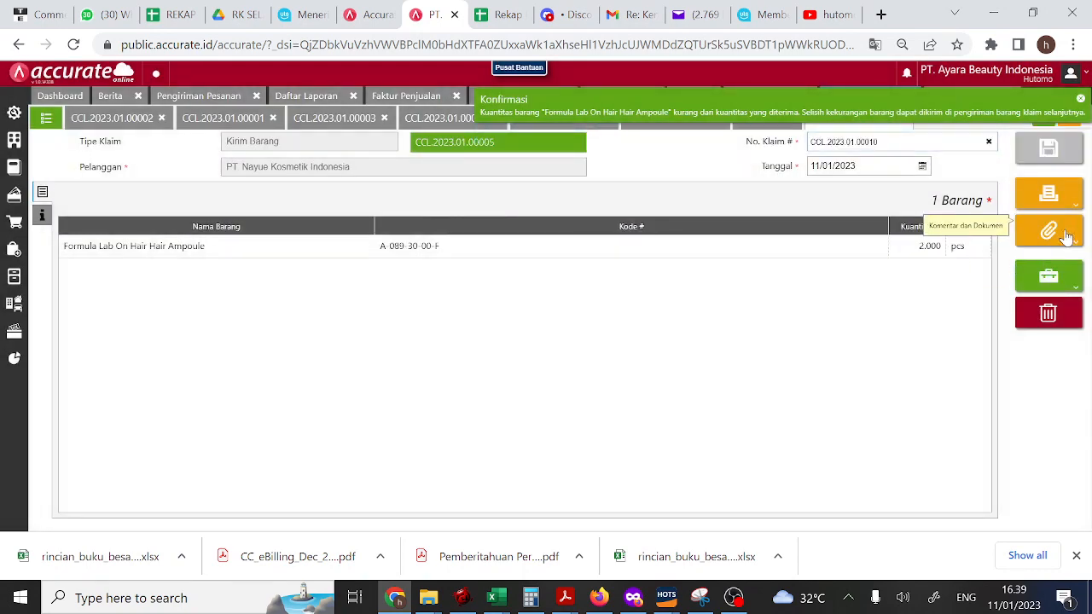
Request the print preview of the saved Kirim Barang claim
left_click(1074, 243)
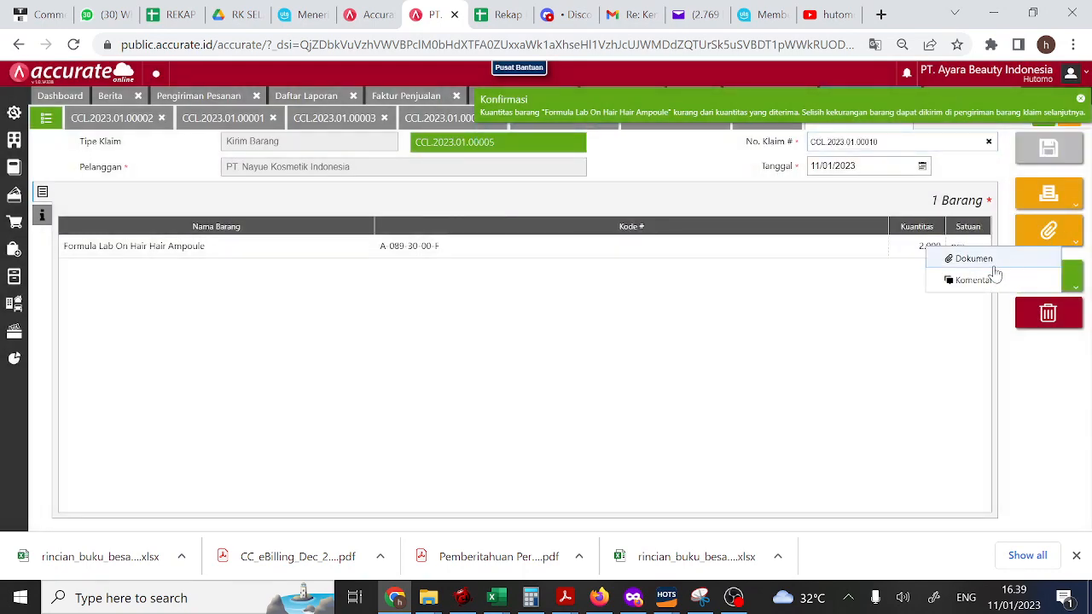
left_click(1041, 205)
left_click(1002, 223)
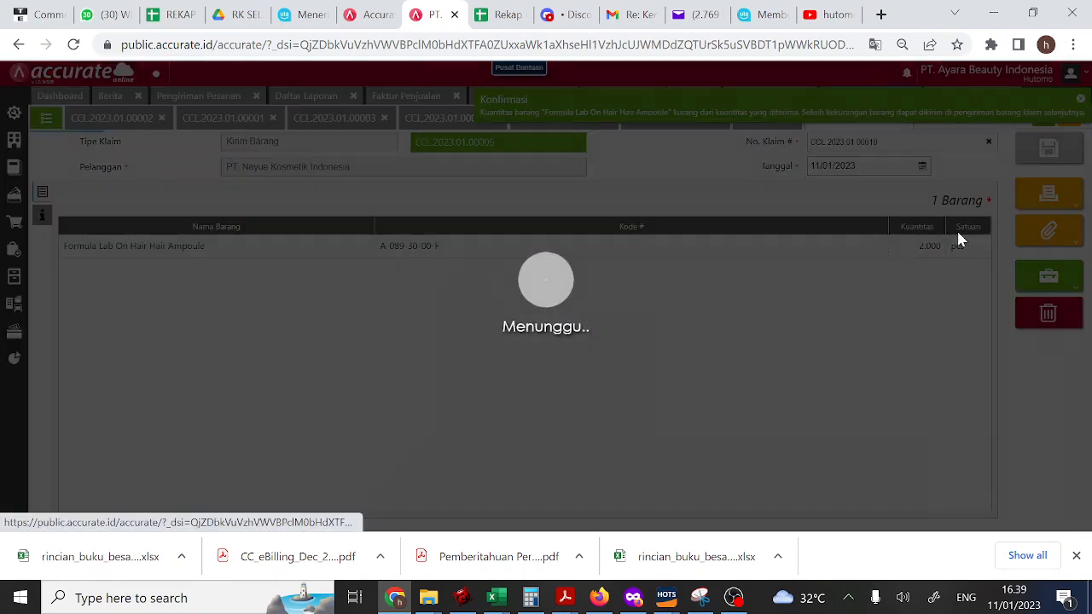